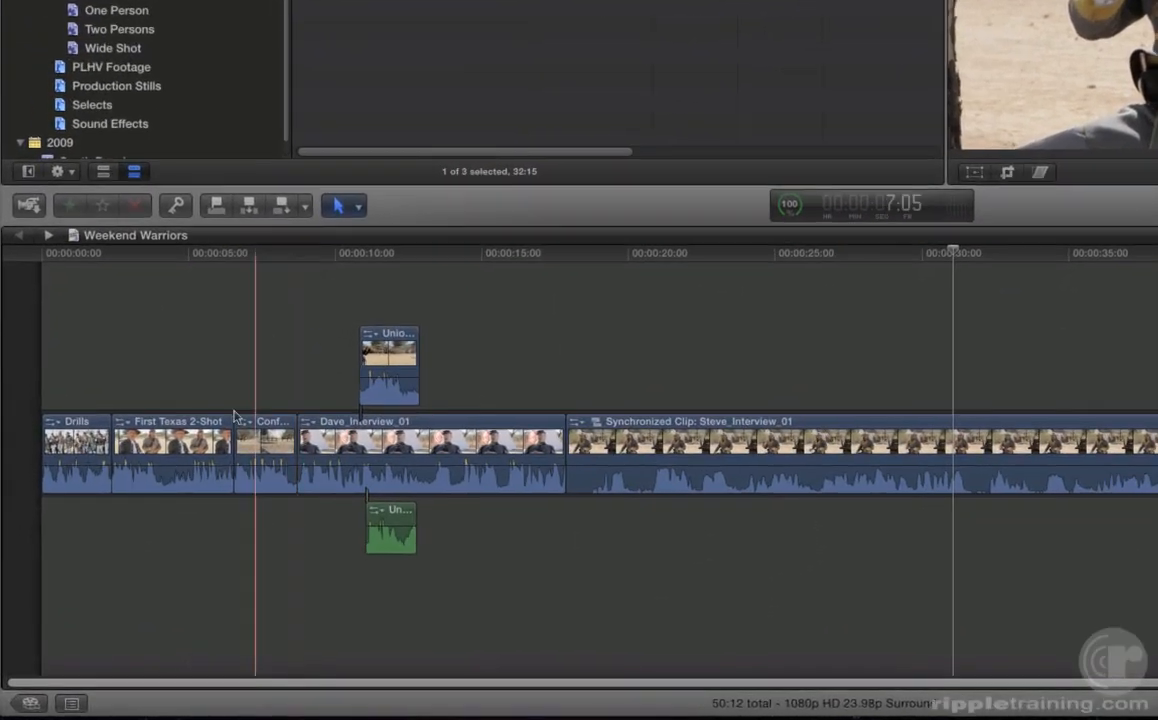
Show the timeline index and look through its tags, titles, audio and video clip lists
left_click(73, 704)
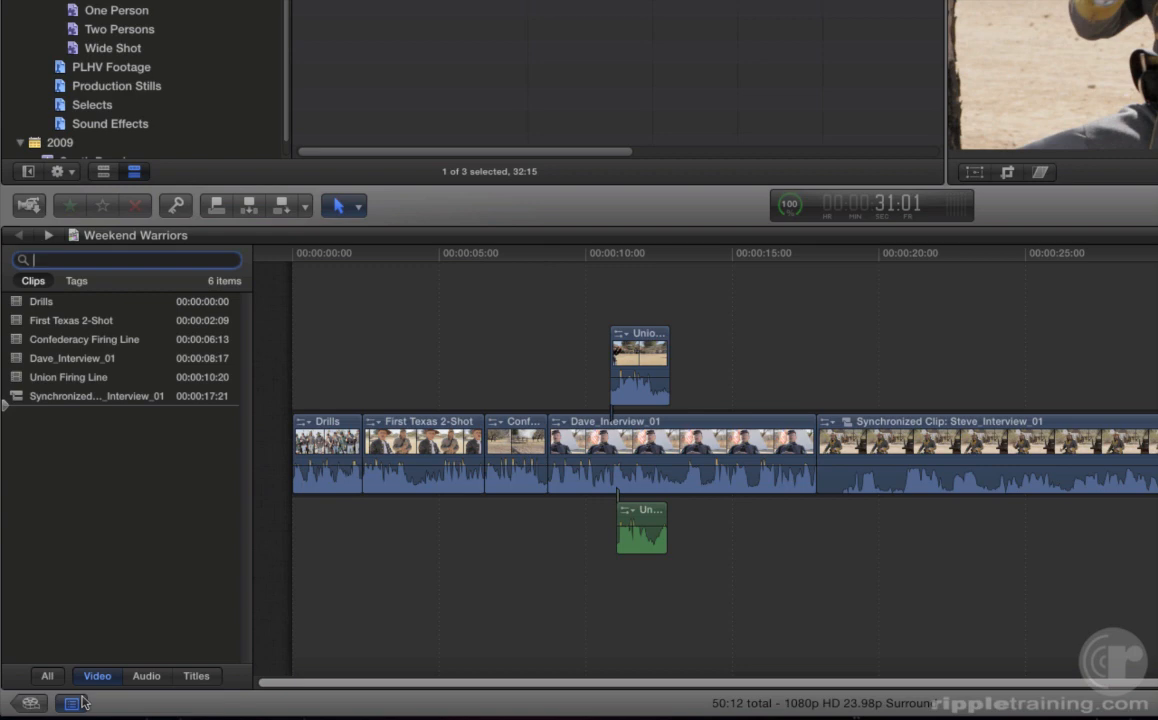
left_click(84, 286)
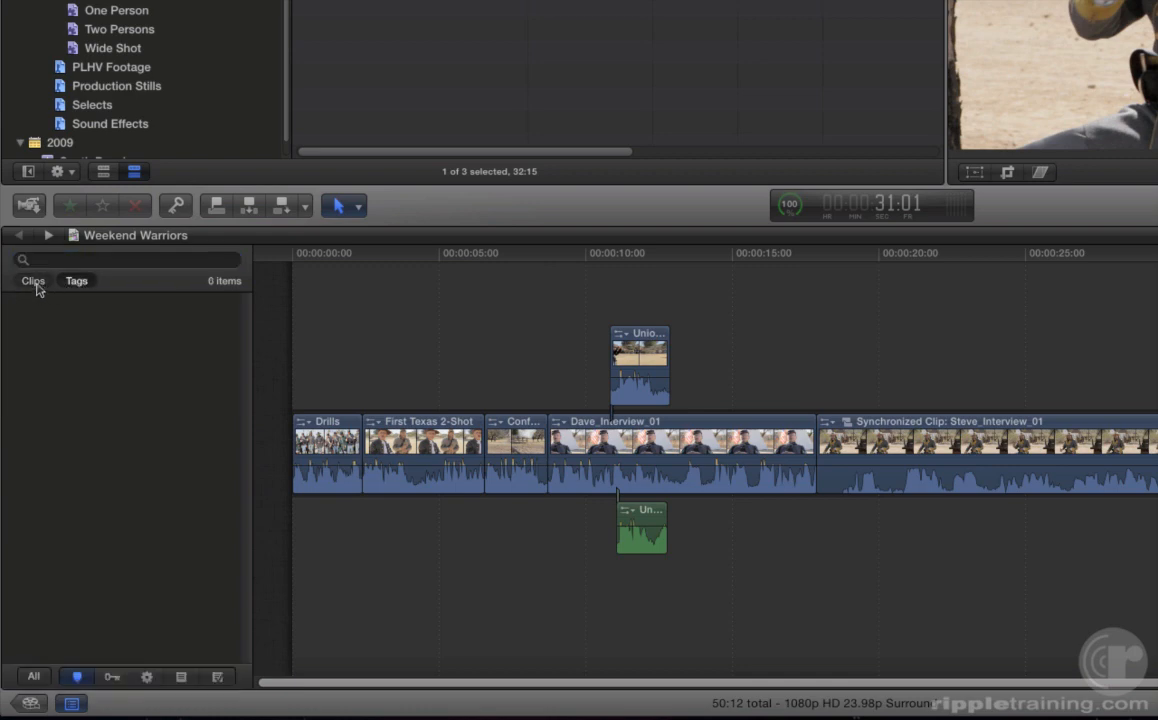
left_click(35, 282)
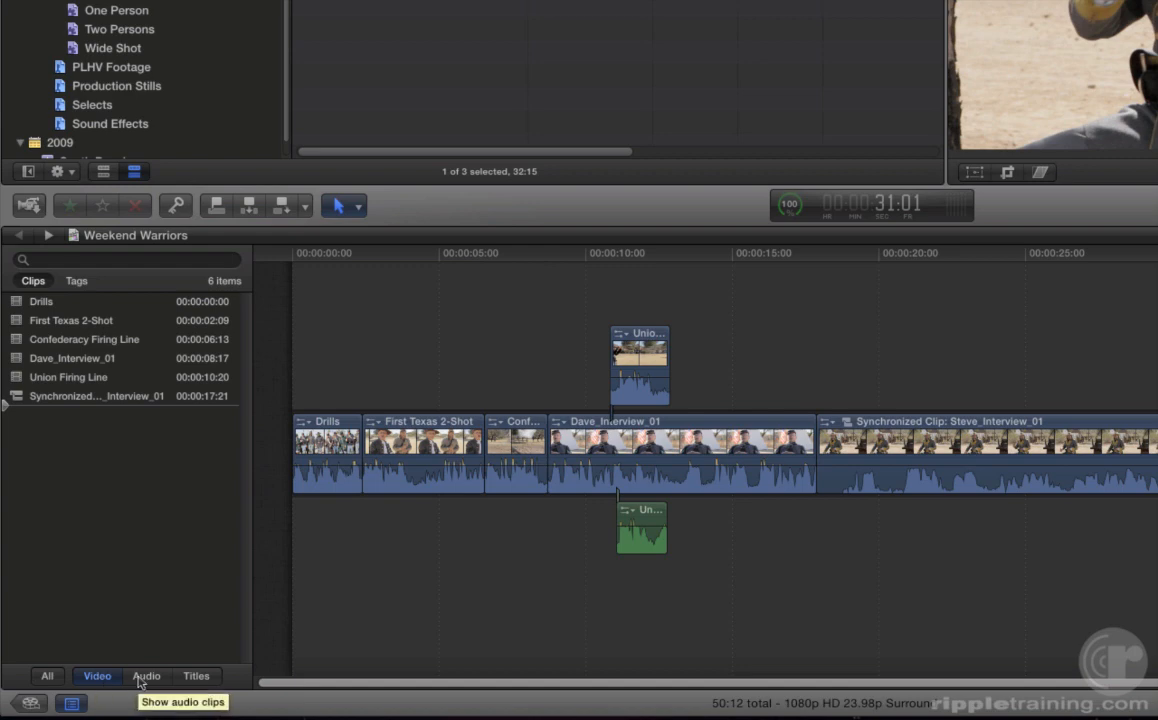
left_click(195, 677)
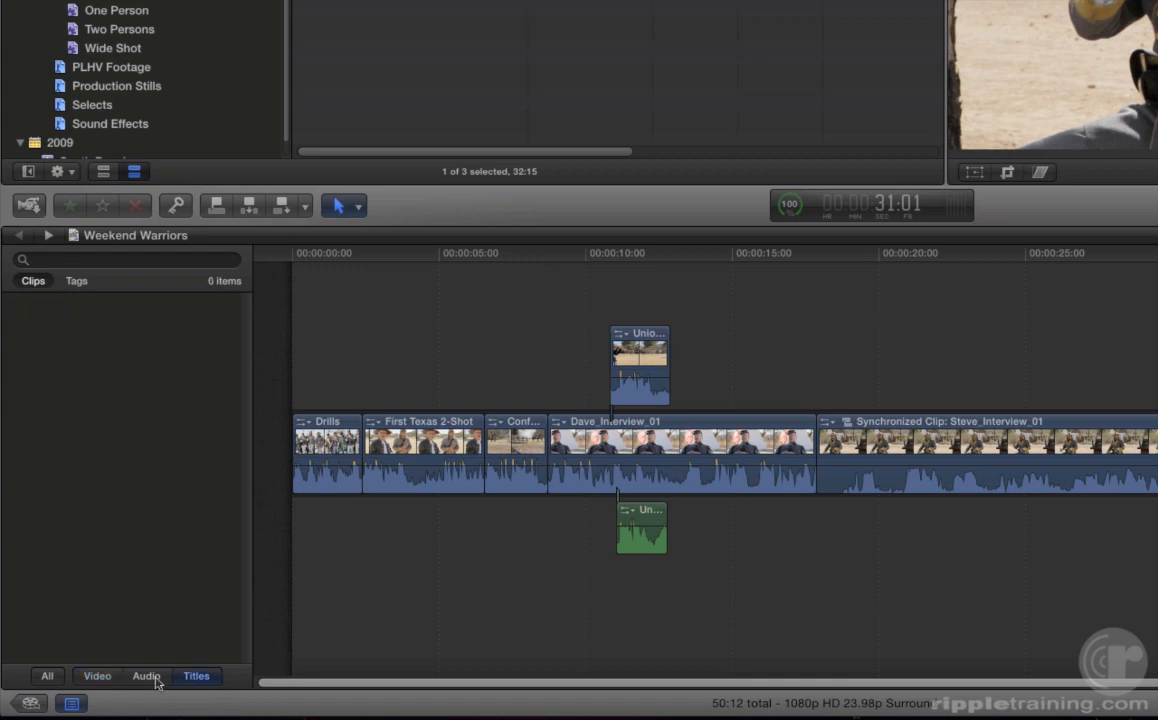
left_click(152, 678)
left_click(110, 680)
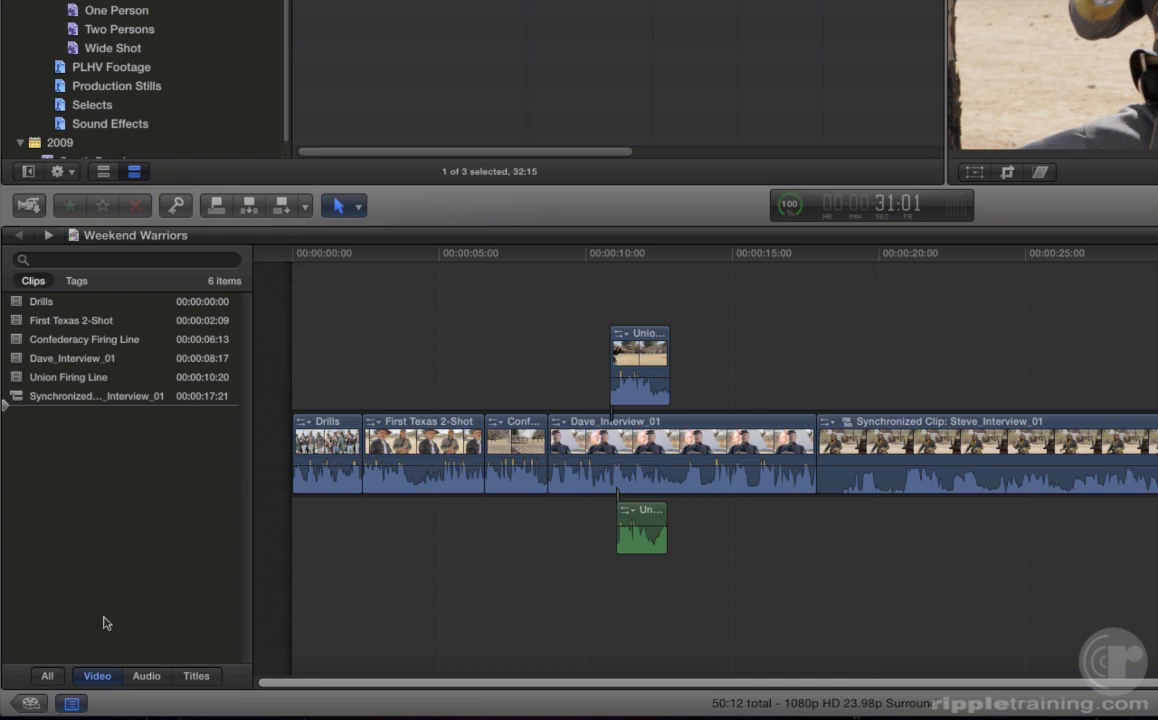
Jump between video clips from the timeline index, finish on Dave_Interview_01, and hide the index
left_click(86, 362)
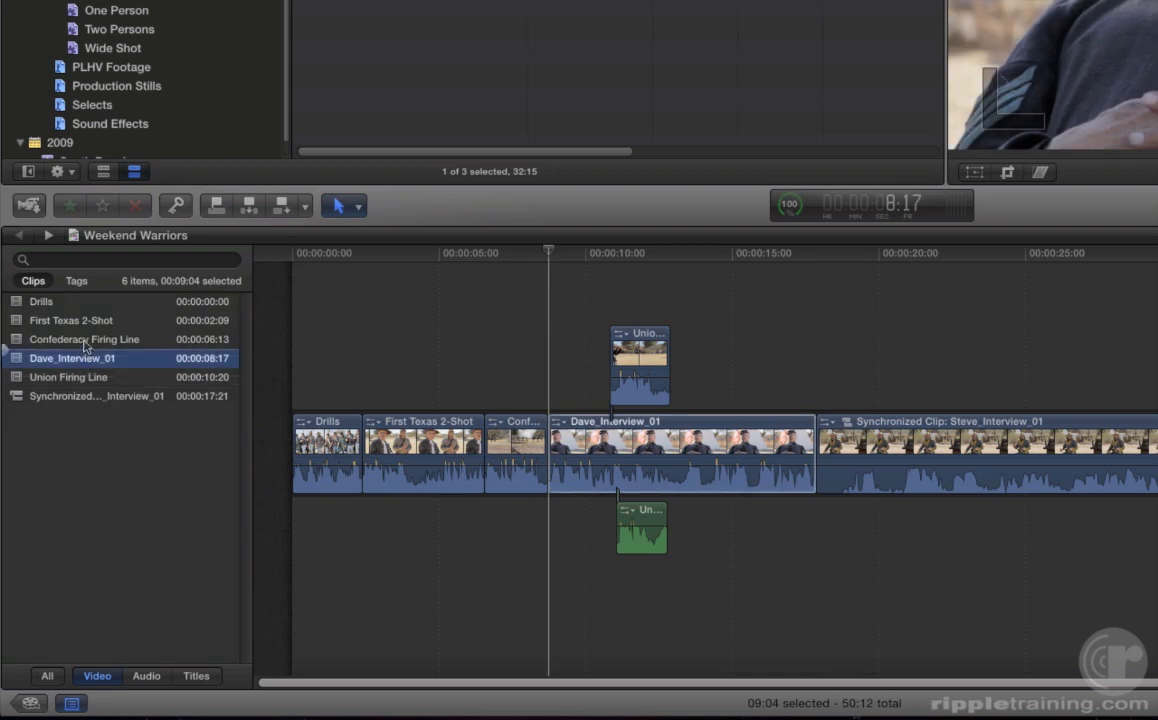
left_click(82, 339)
left_click(83, 321)
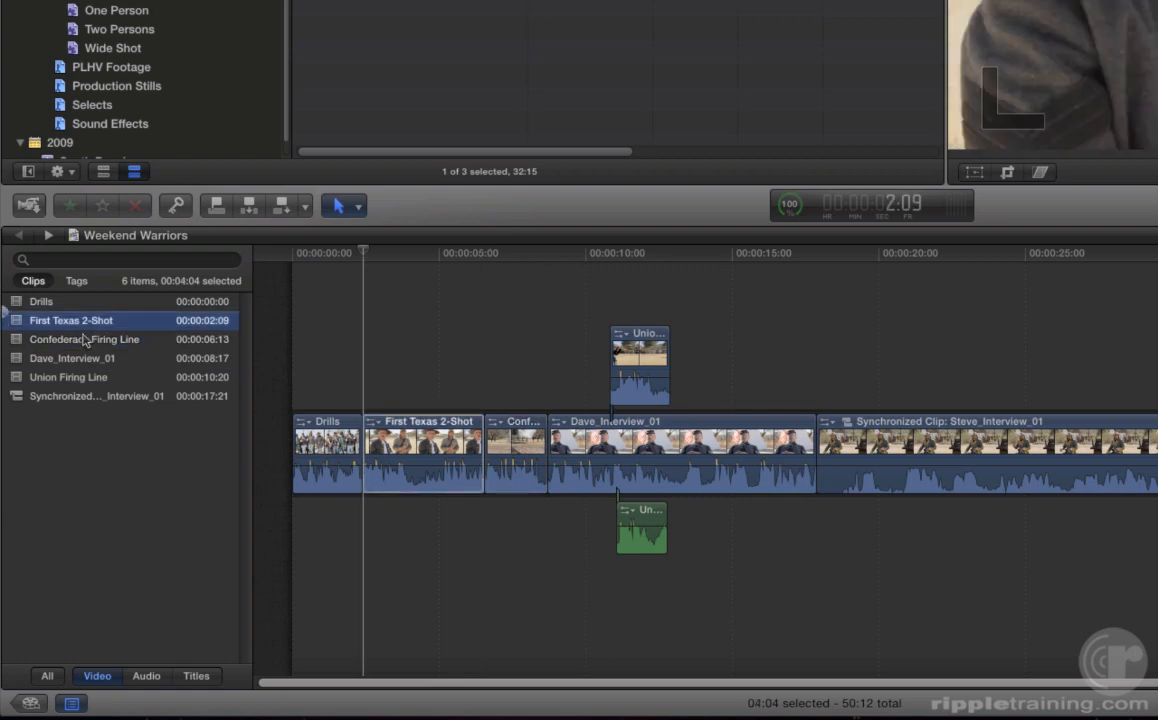
left_click(83, 397)
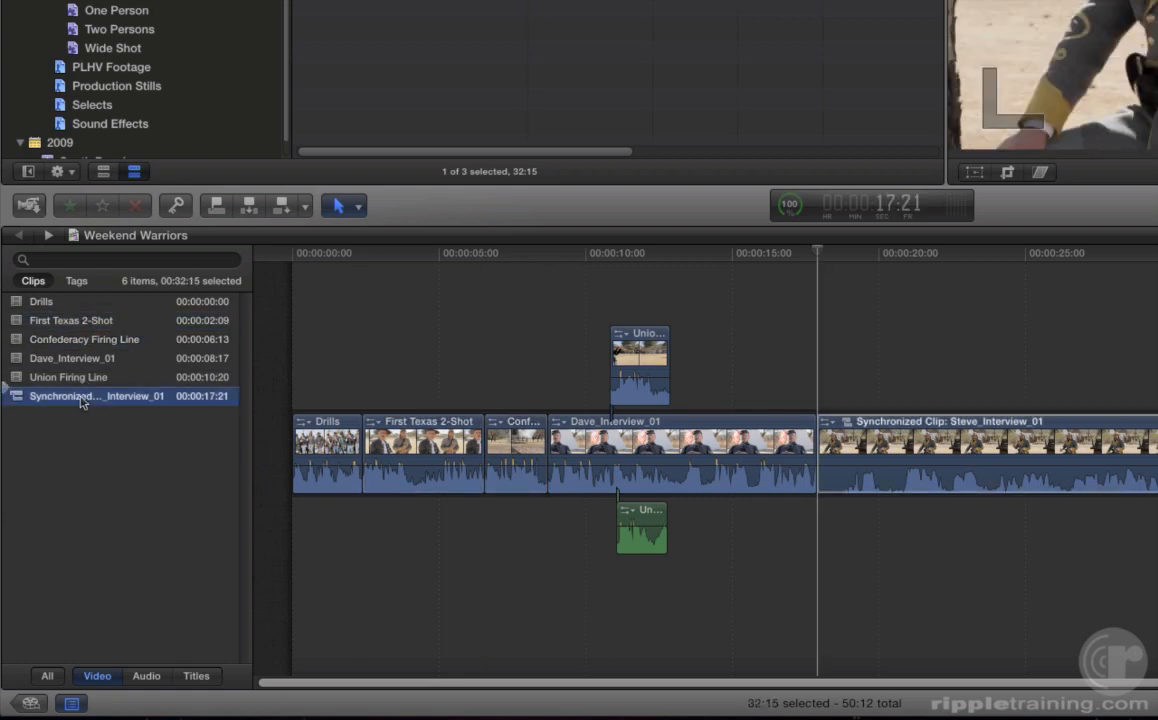
left_click(78, 360)
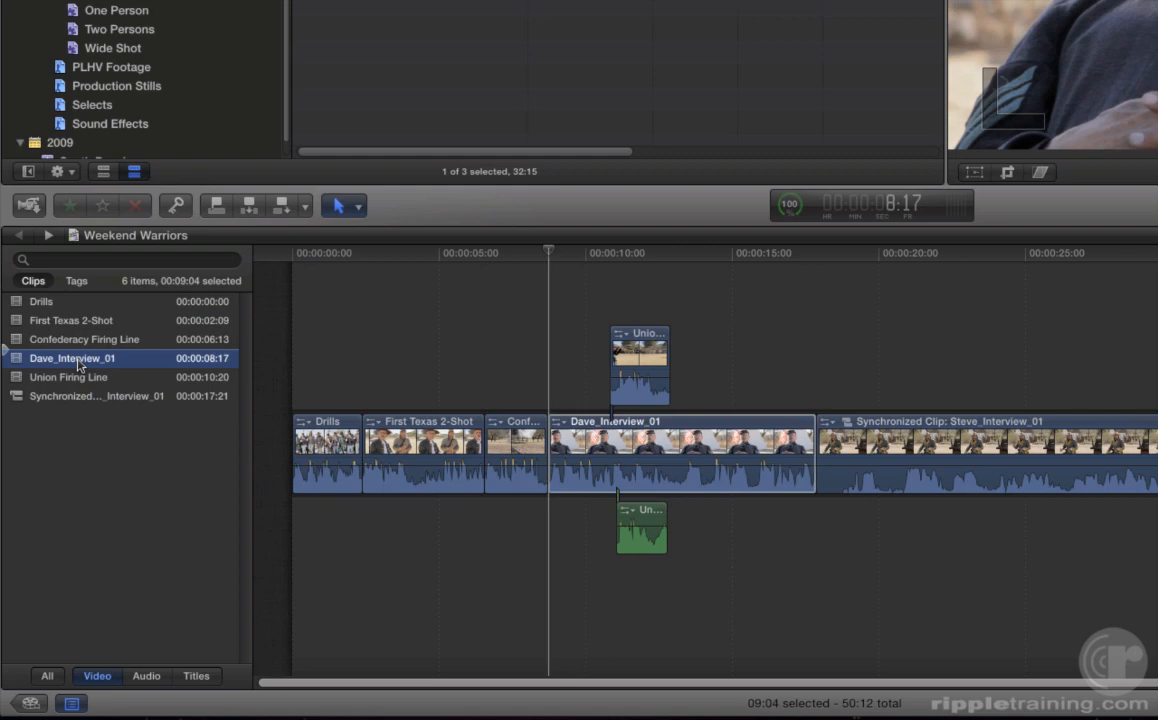
key("super+shift+2")
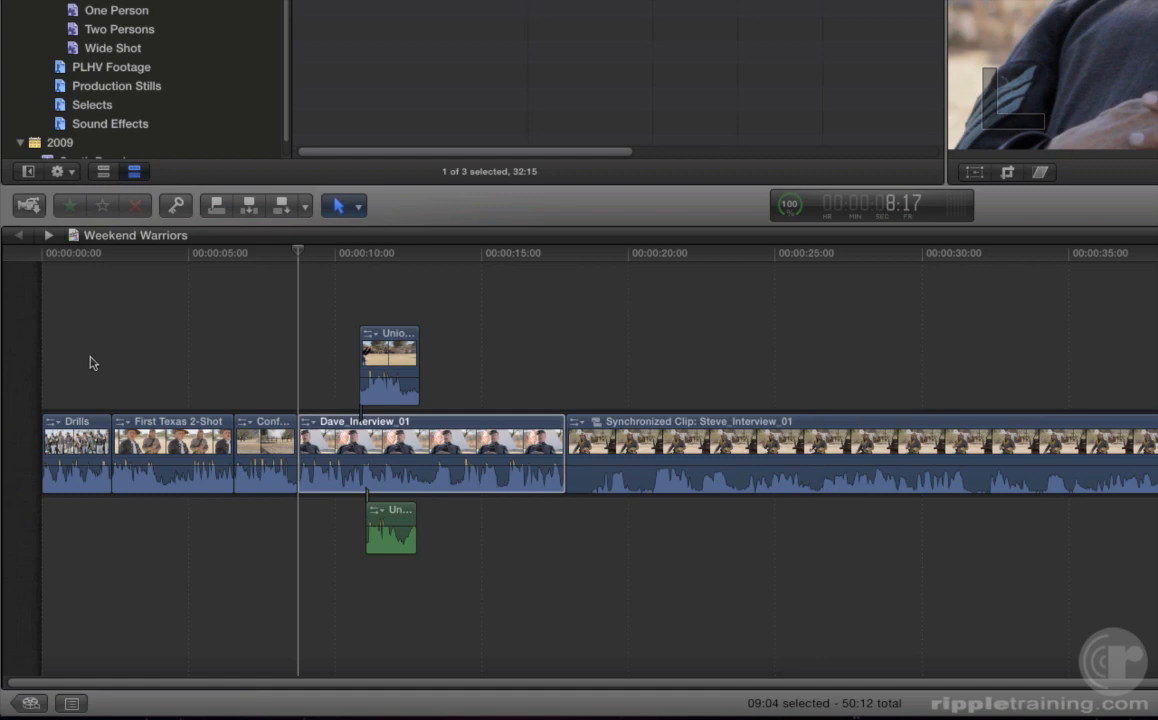
Magnify the timeline around the Union Firing Line clips with the Zoom tool, return to the Select tool and play Dave_Interview_01
scroll(93, 363, "up", 1)
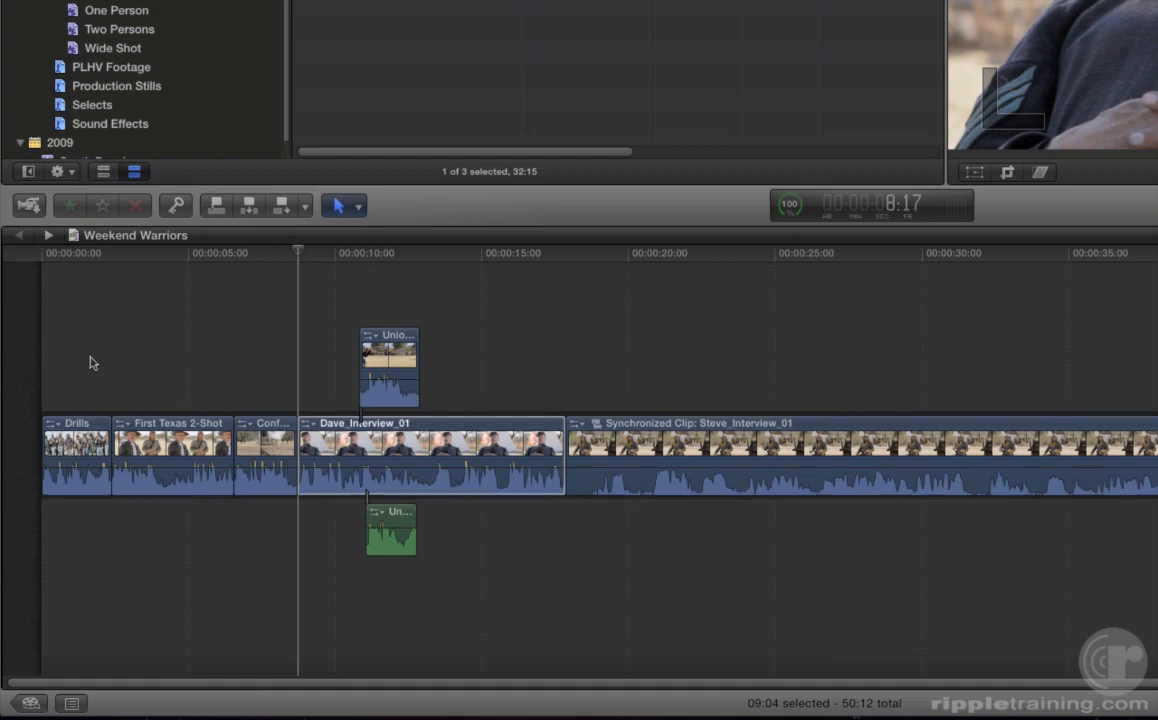
left_click(358, 207)
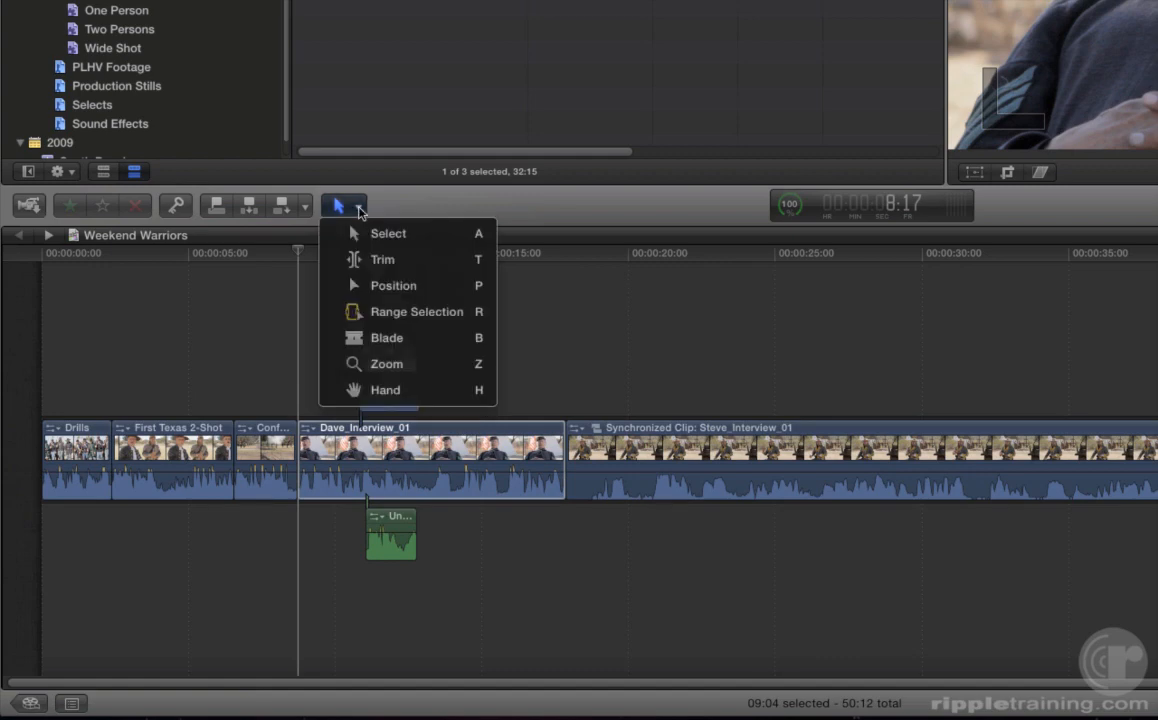
left_click(428, 318)
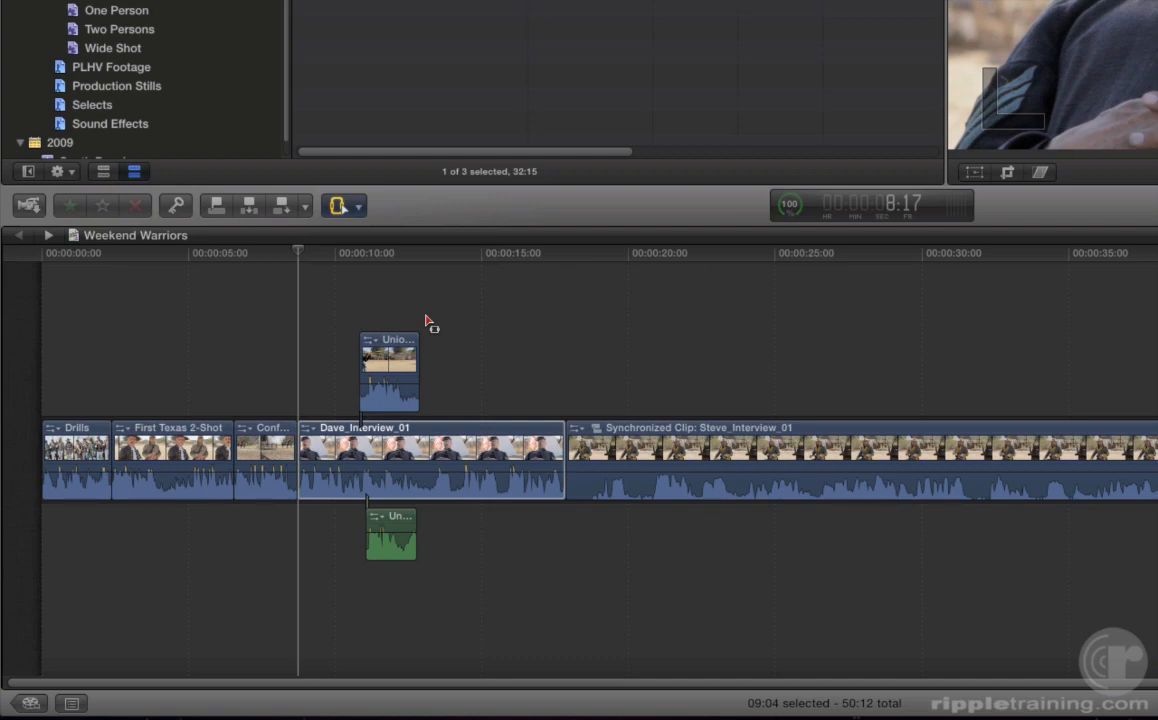
key("z")
left_click(375, 467)
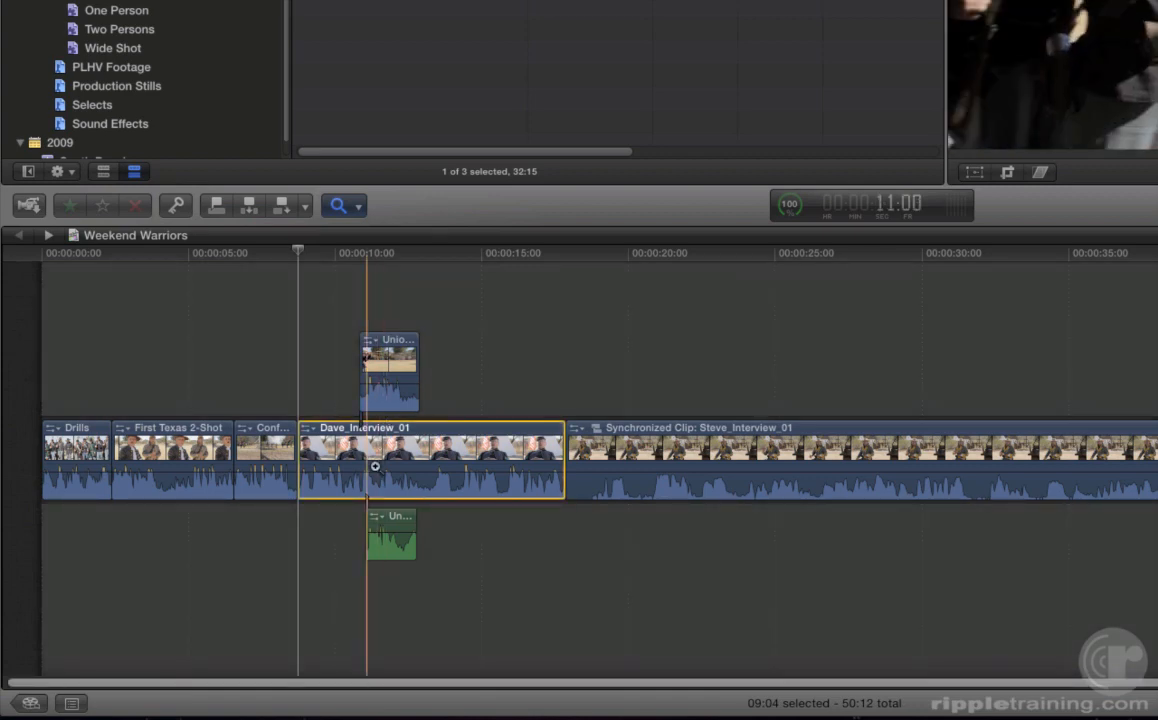
left_click(375, 467)
left_click(375, 467)
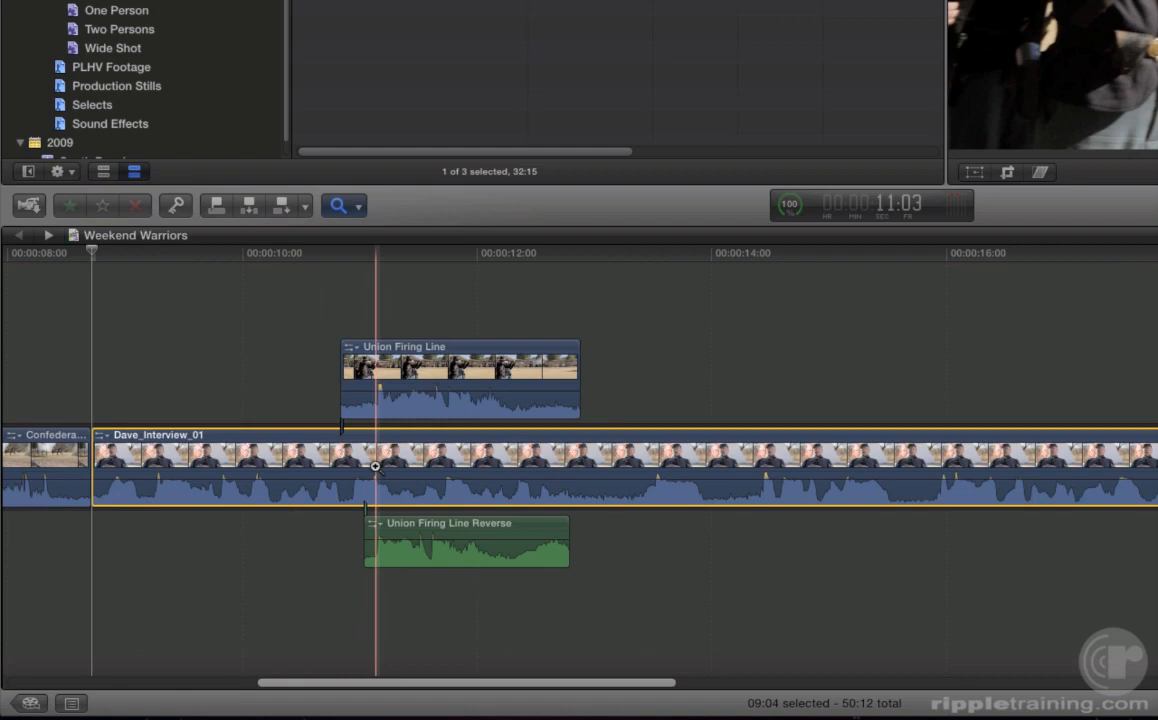
key("a")
left_click_drag(377, 470, 380, 476)
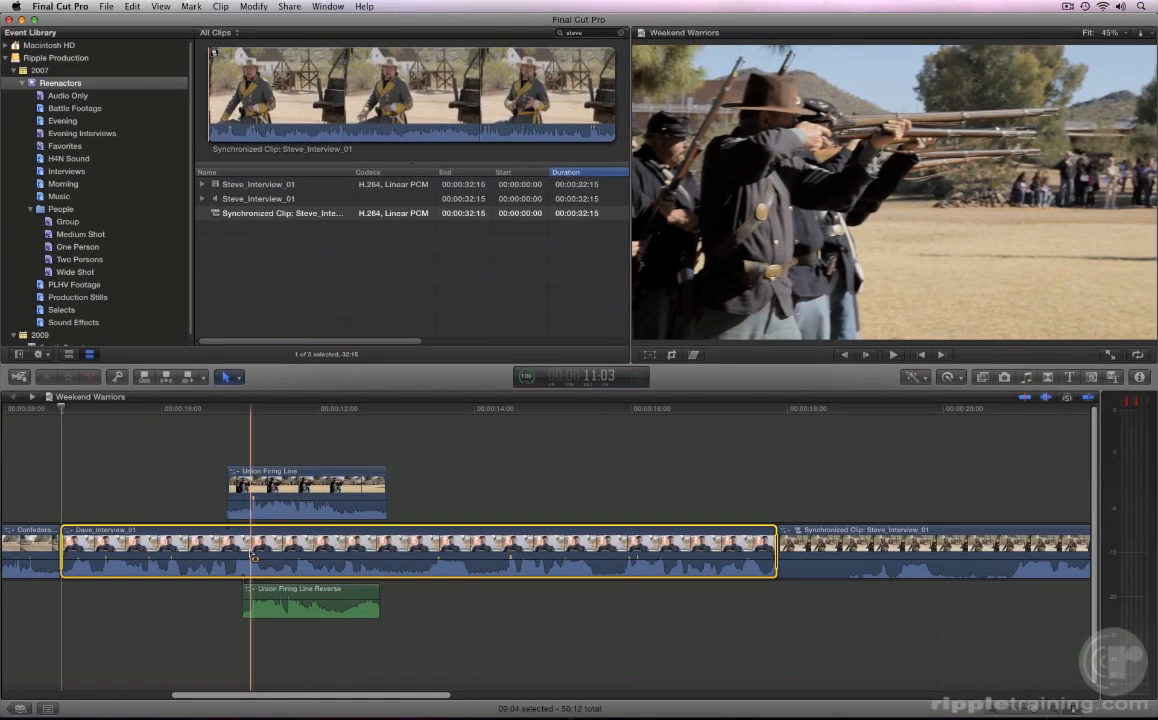
key("space")
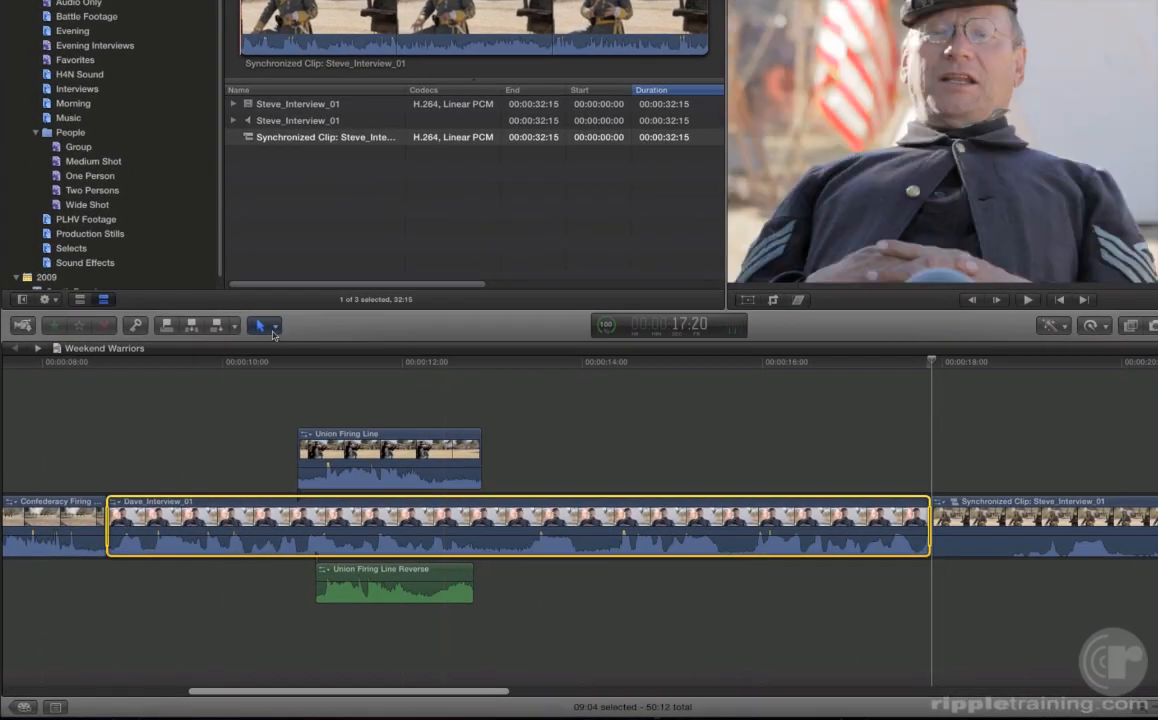
Try removing a range of 15 frames from Dave_Interview_01 with the Range Selection tool, previewing it first, and undo the deletion
left_click(273, 330)
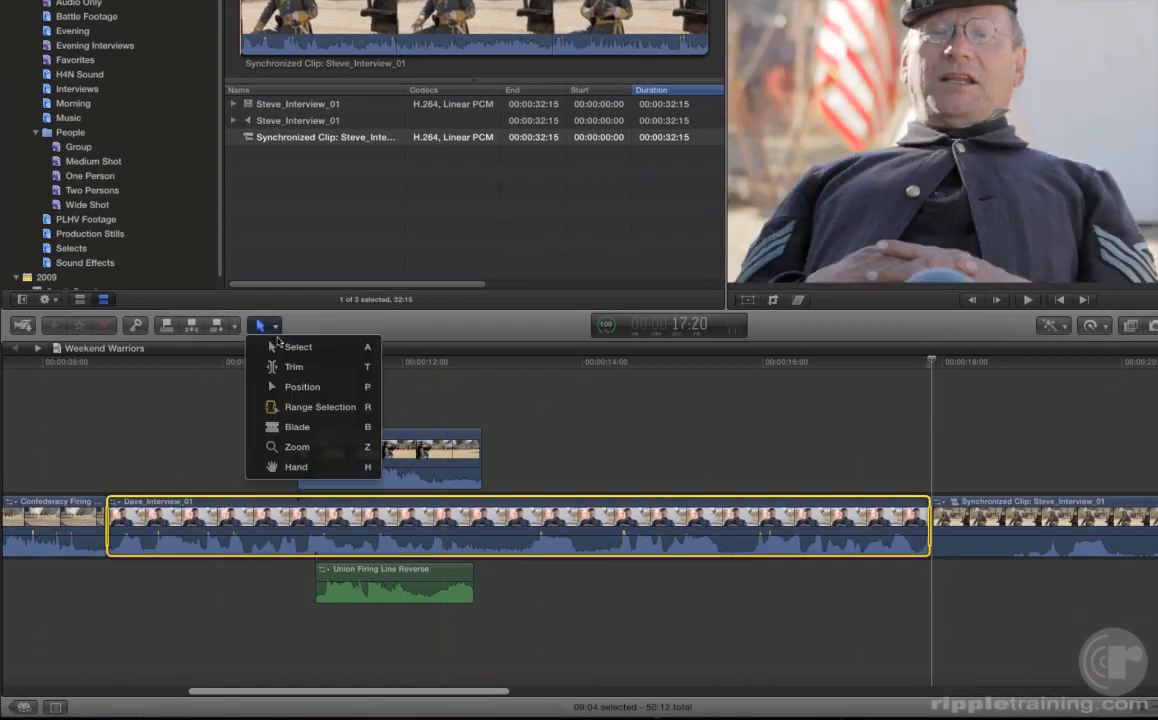
left_click(295, 406)
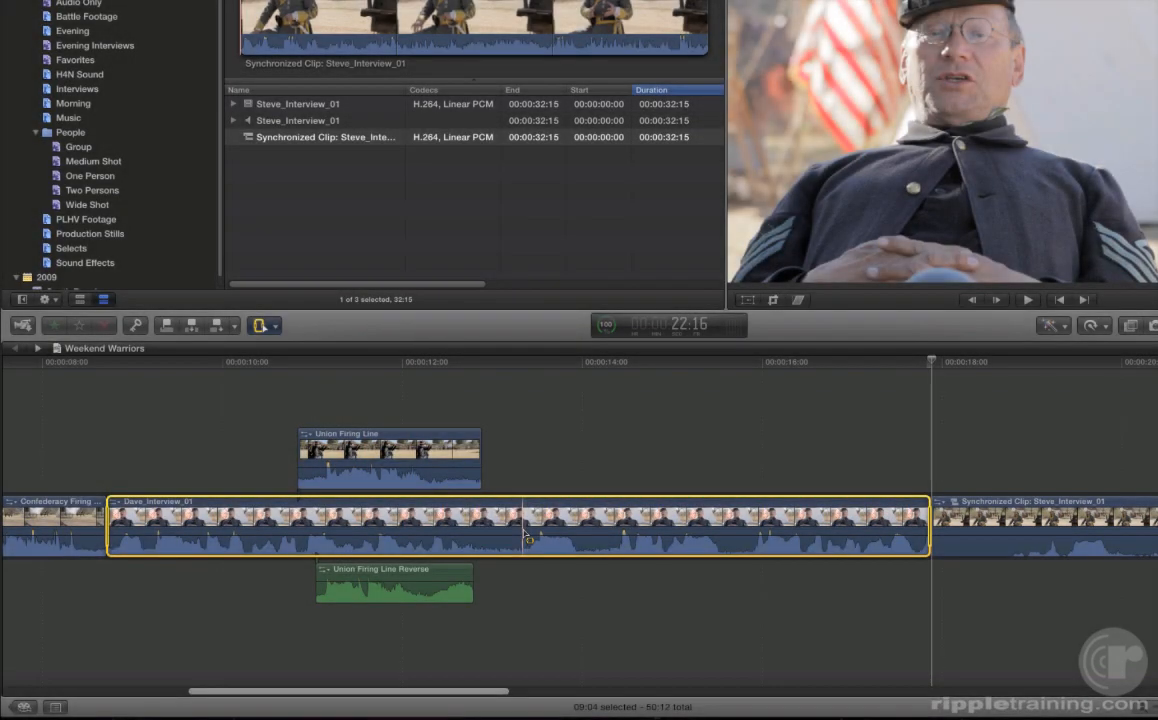
mouse_move(523, 536)
left_click_drag(533, 553, 556, 568)
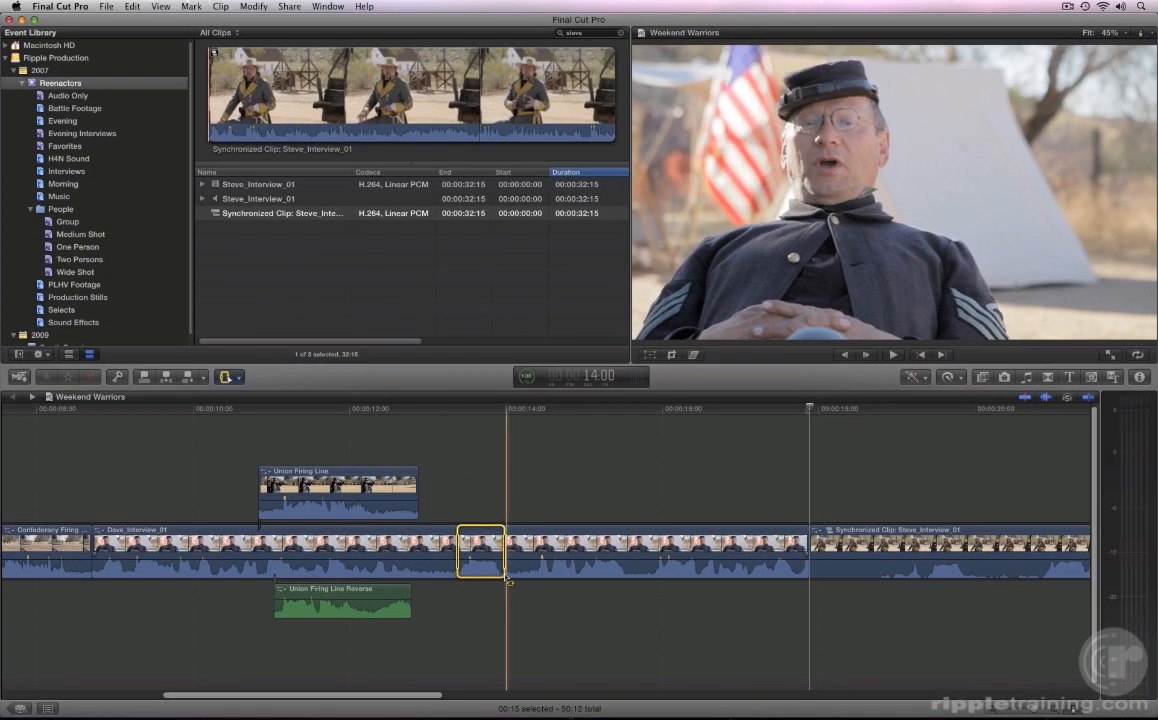
key("/")
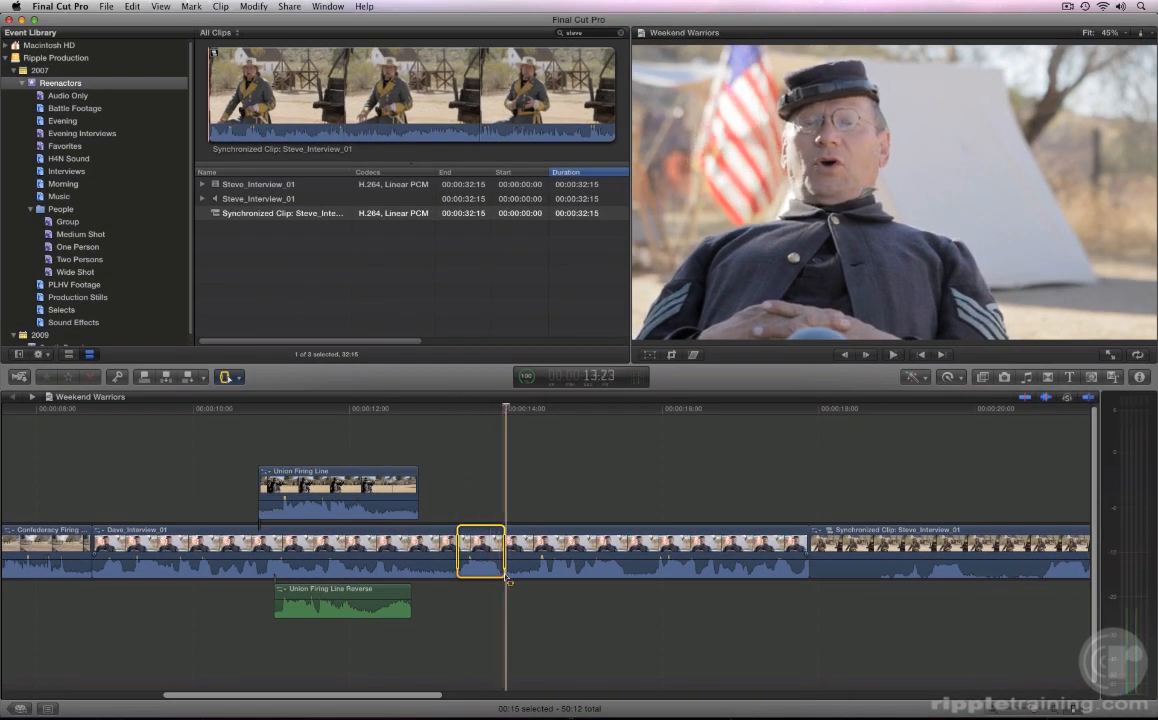
key("/")
key("Delete")
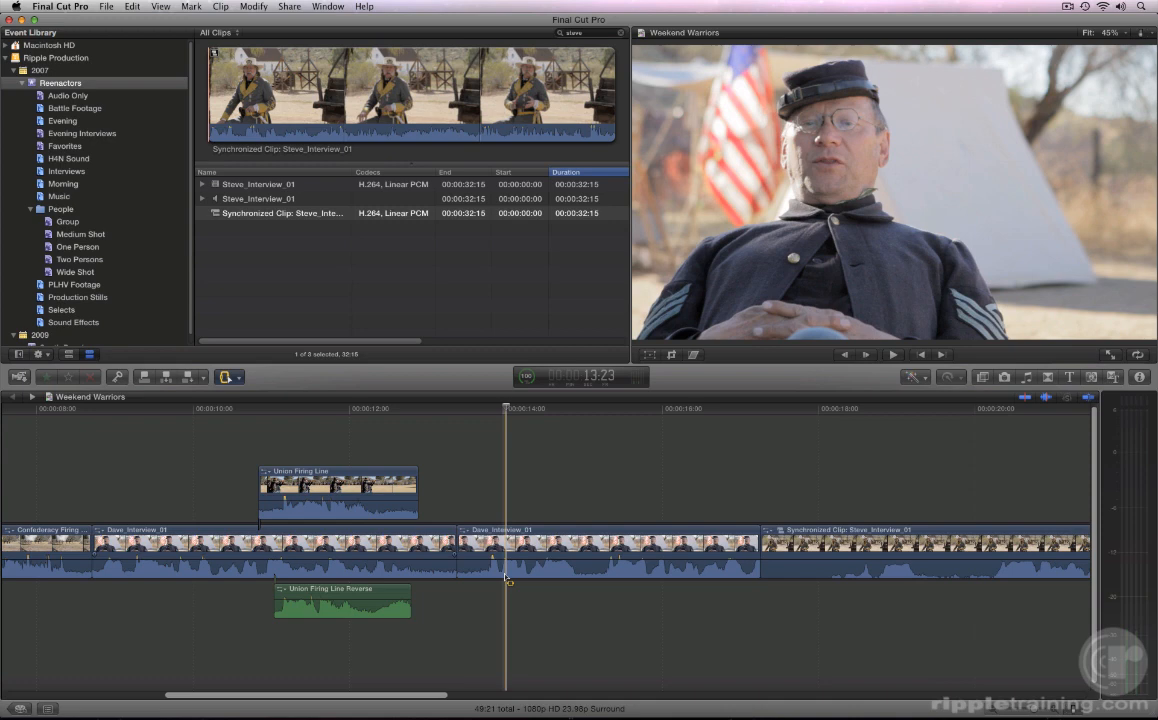
key("super+z")
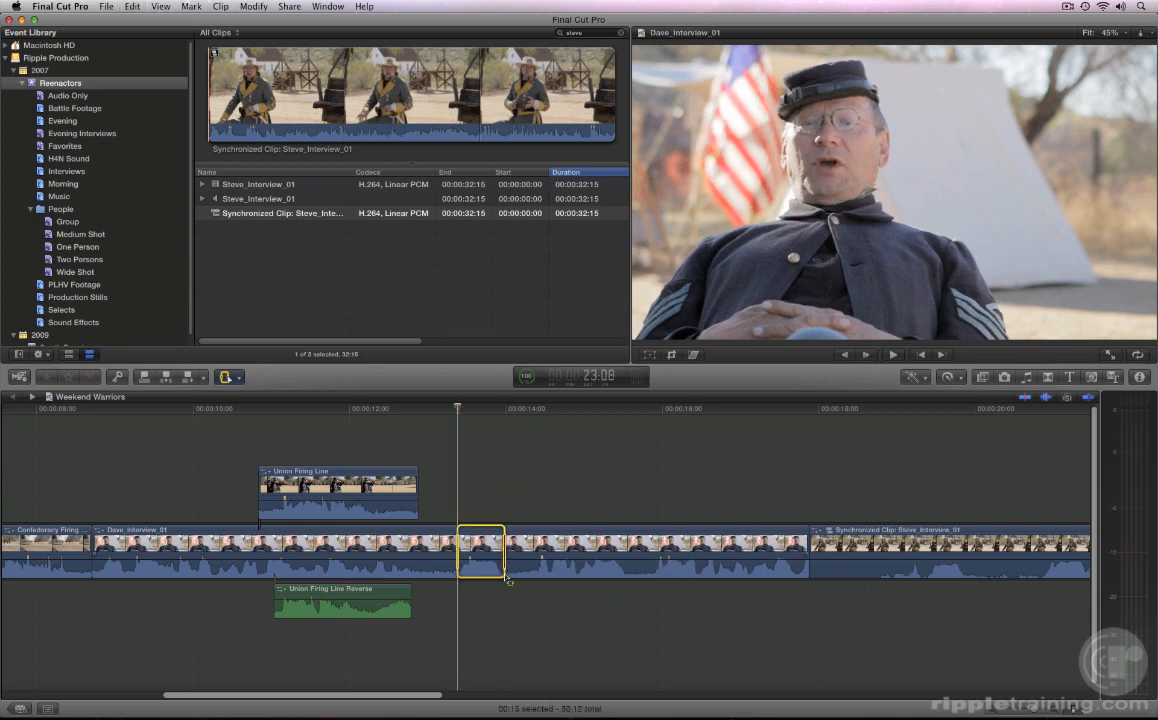
With the Select tool, mark in and out points around a 15-frame range in Dave_Interview_01, delete it and play back the cut
key("a")
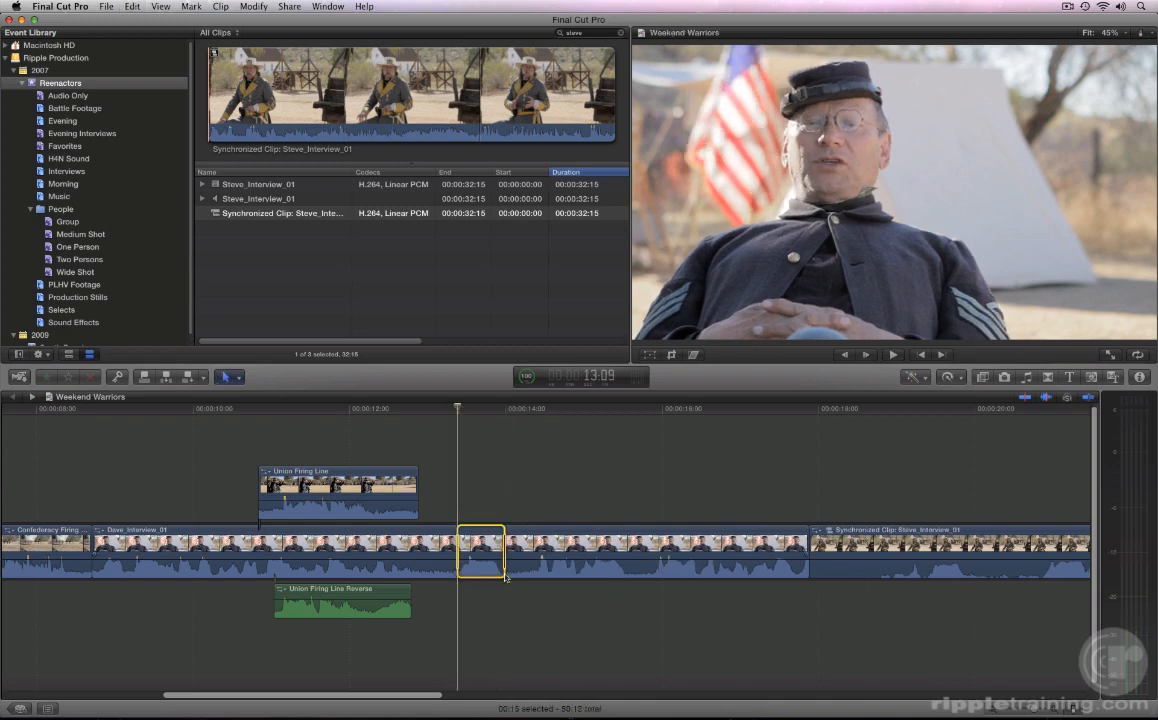
left_click(493, 510)
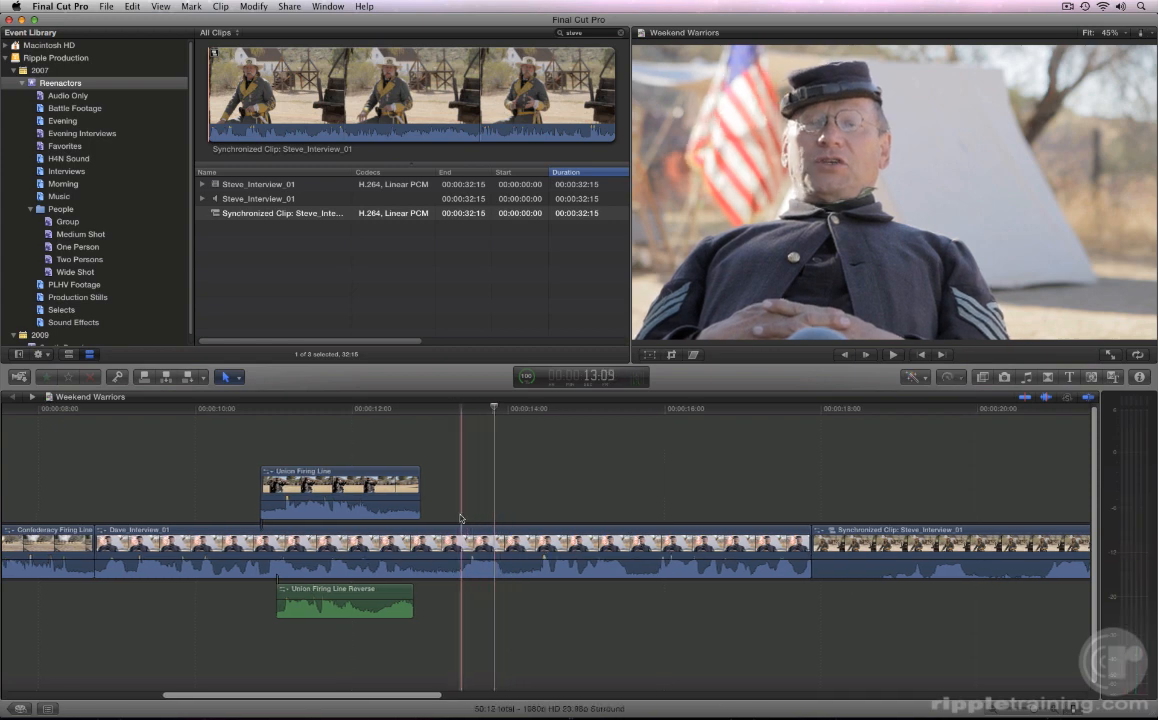
key("i")
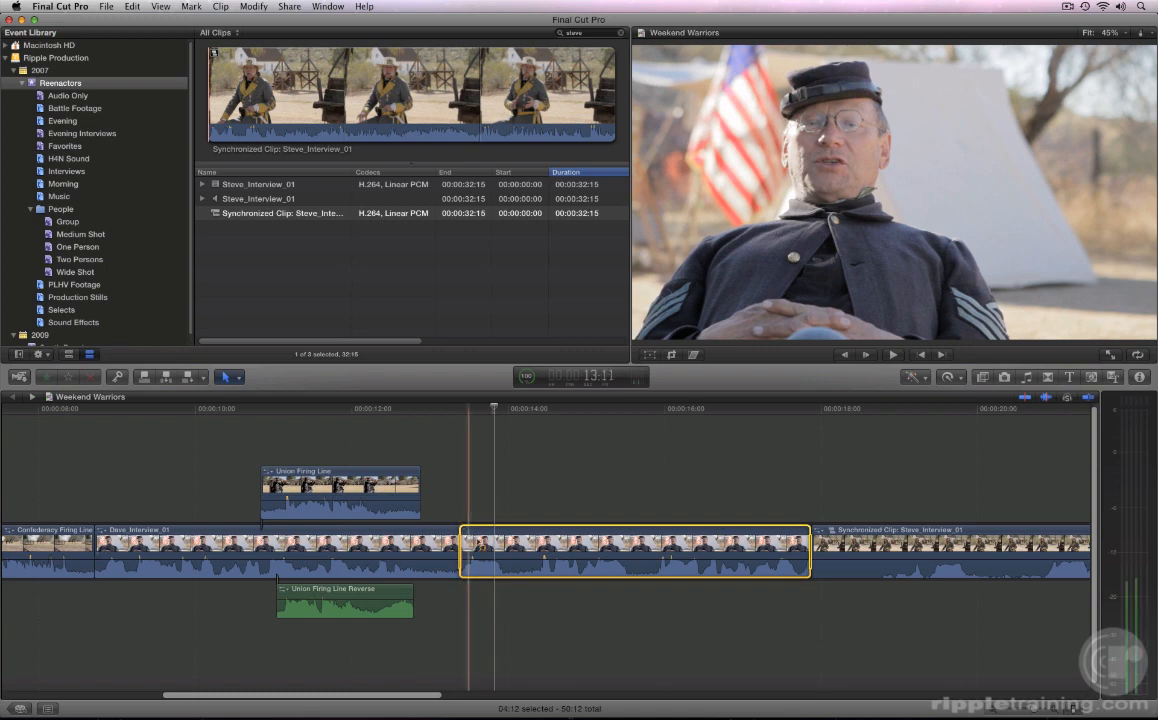
key("o")
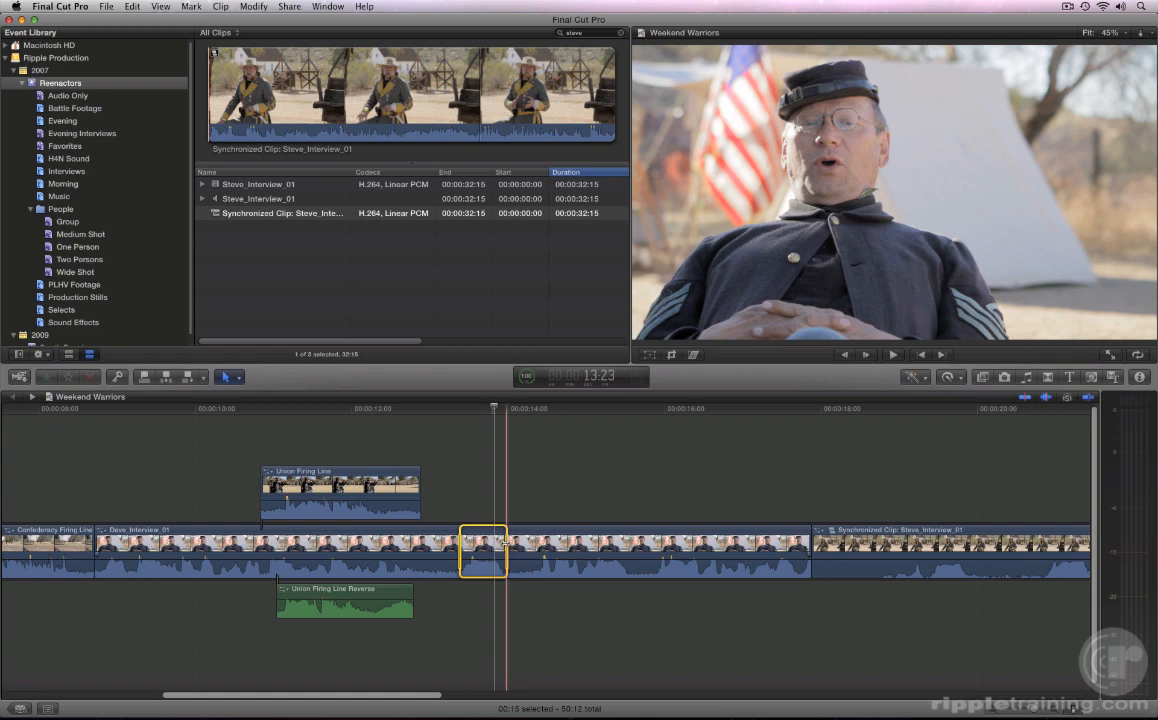
key("Delete")
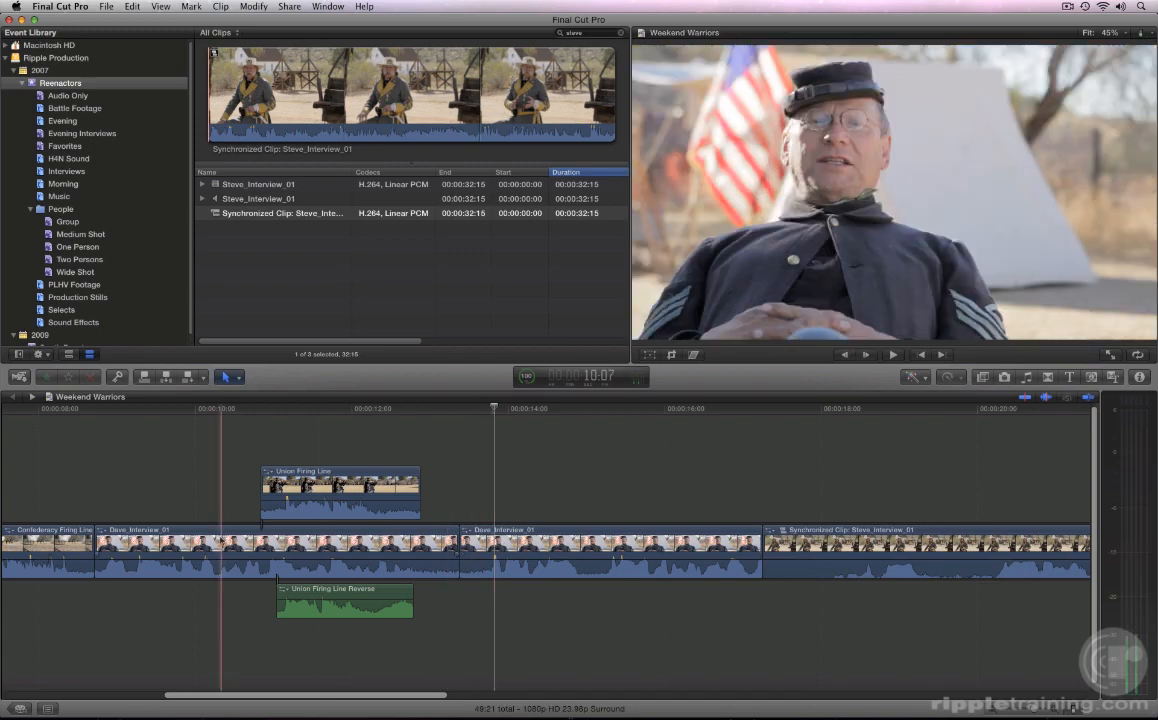
key("space")
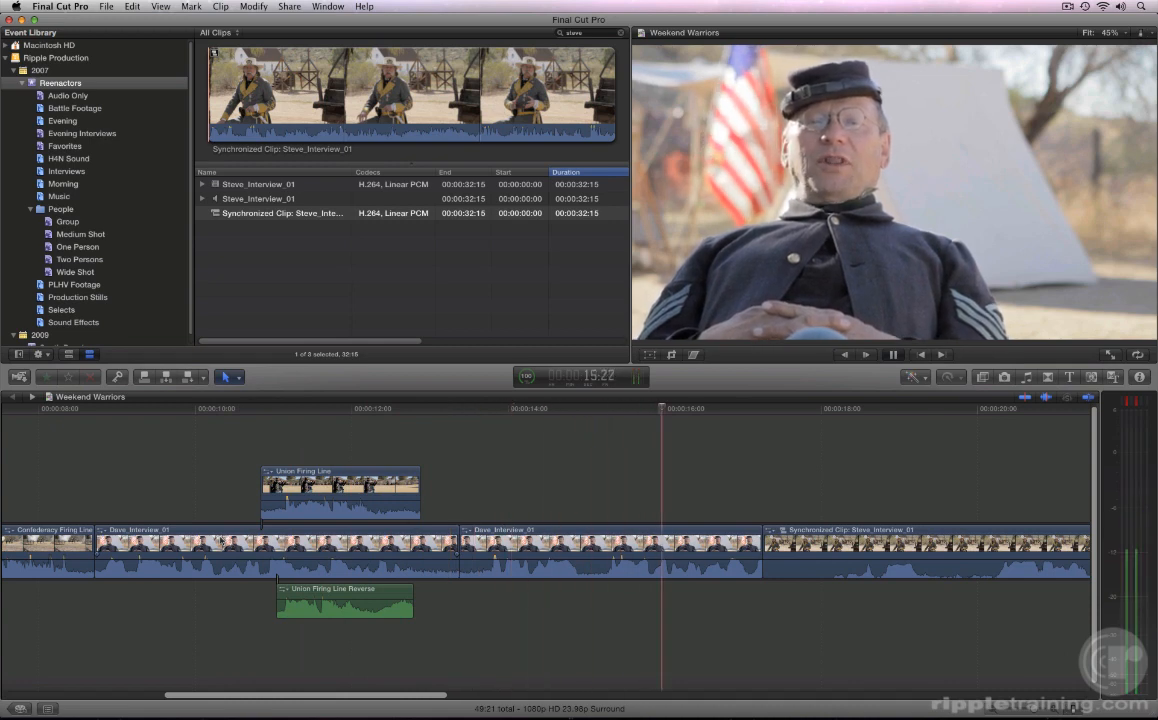
key("space")
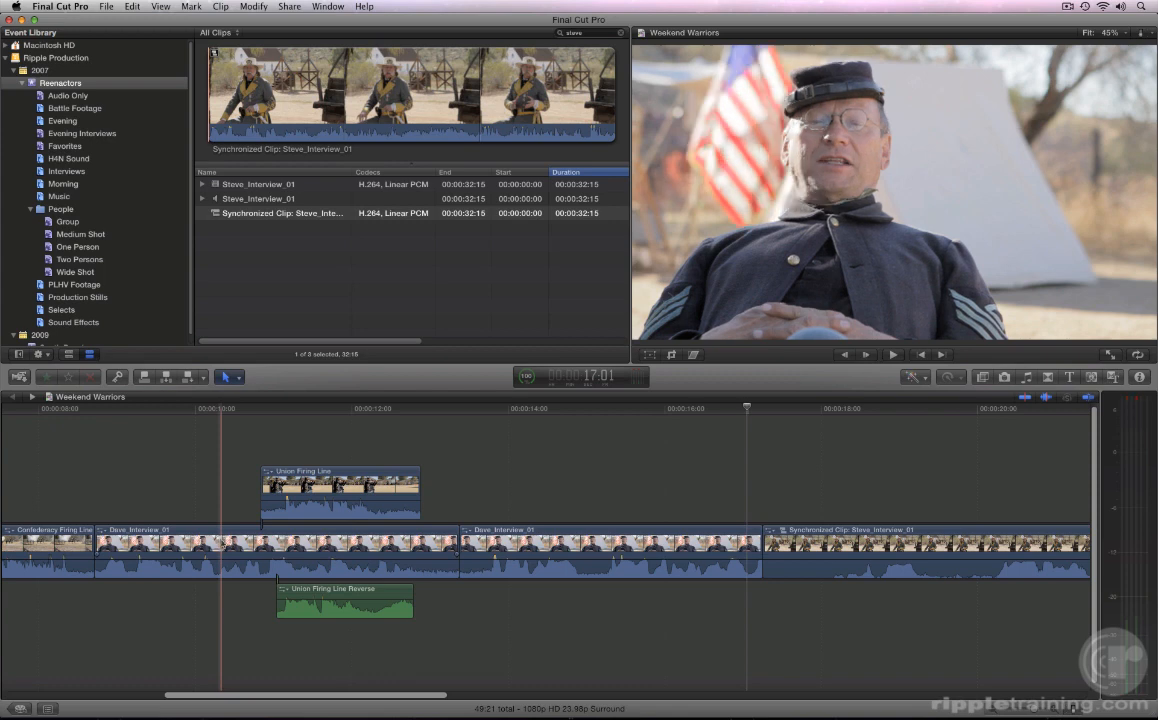
Select the Union Firing Line clip and the Union Firing Line Reverse audio together and nudge both 20 frames forward in the timeline
left_click(300, 500)
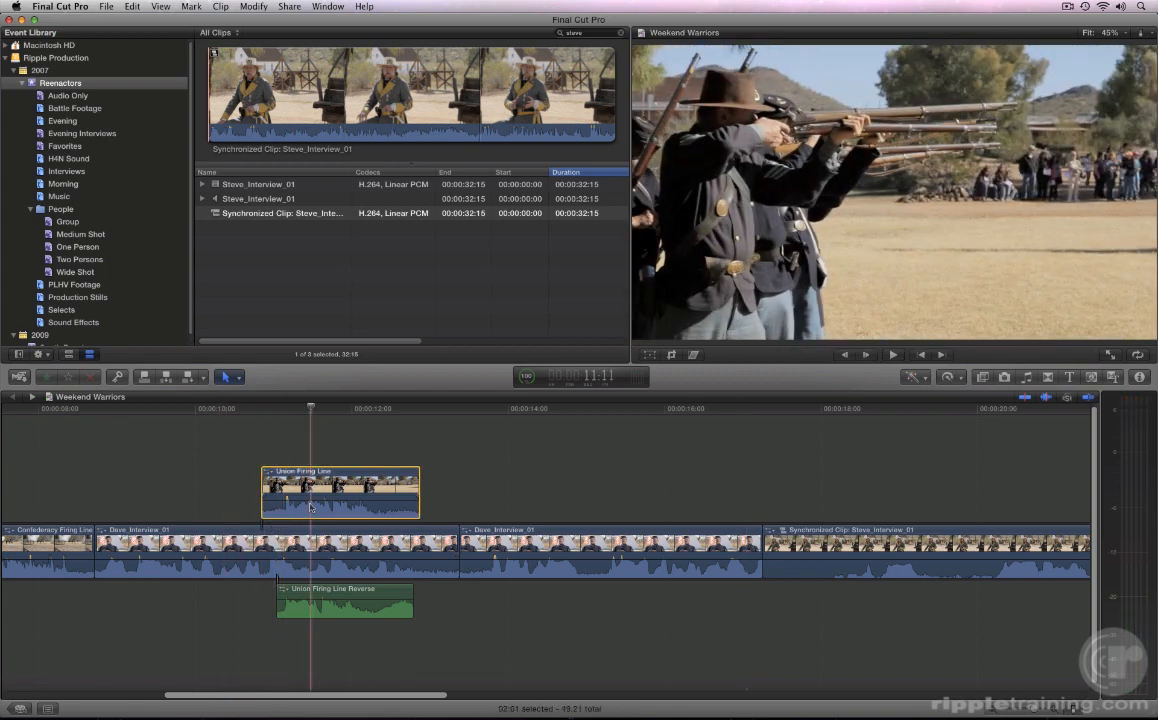
left_click(321, 597, "super")
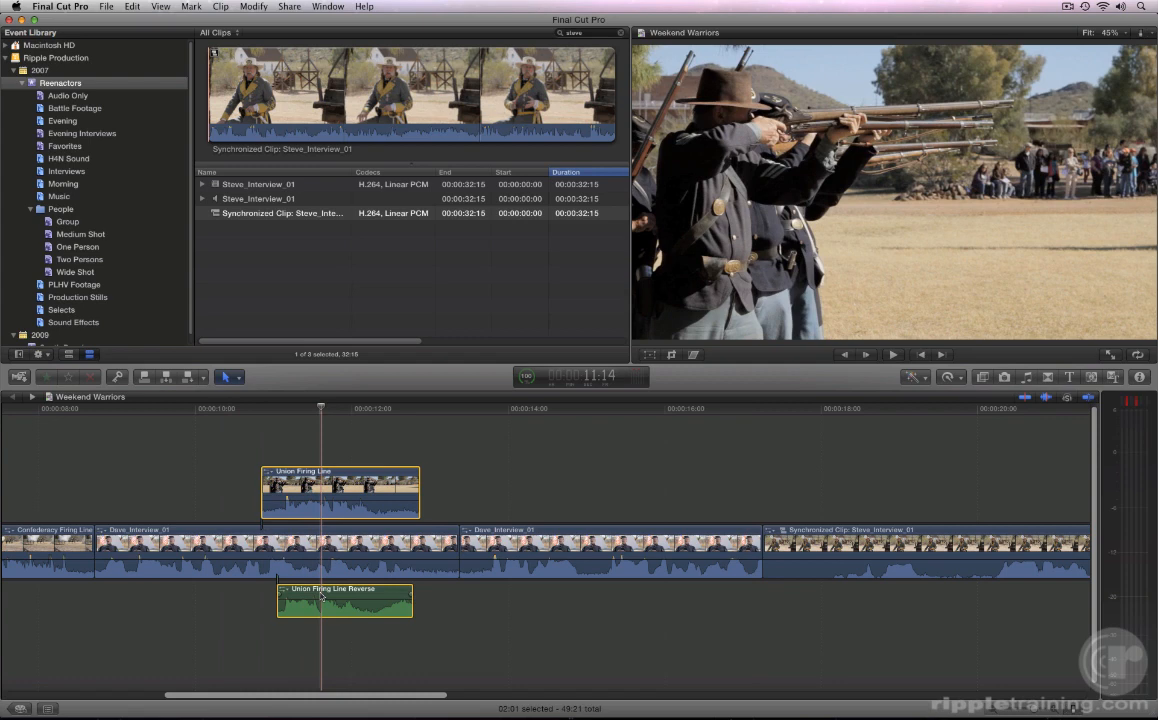
key("period")
key("period")
key("period")
key("period")
key("period")
key("period")
key("period")
key("period")
key("period")
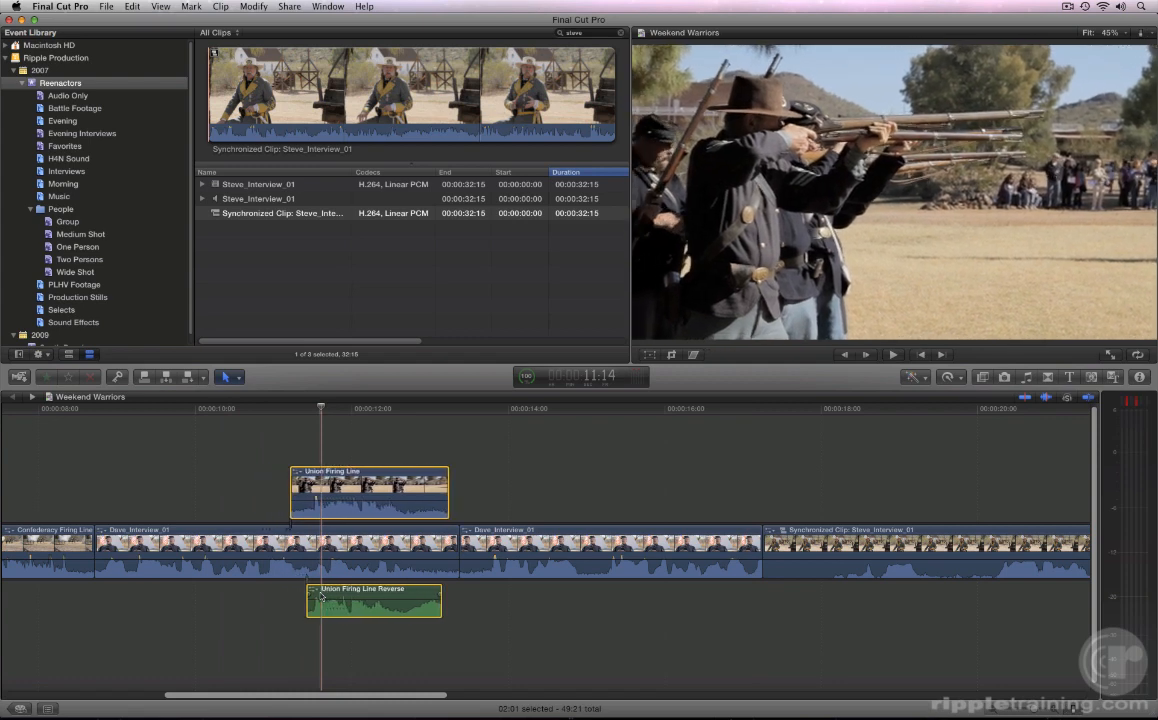
key("period")
key("period")
key("period")
key("period")
key("period")
key("period")
key("period")
key("period")
key("period")
key("period")
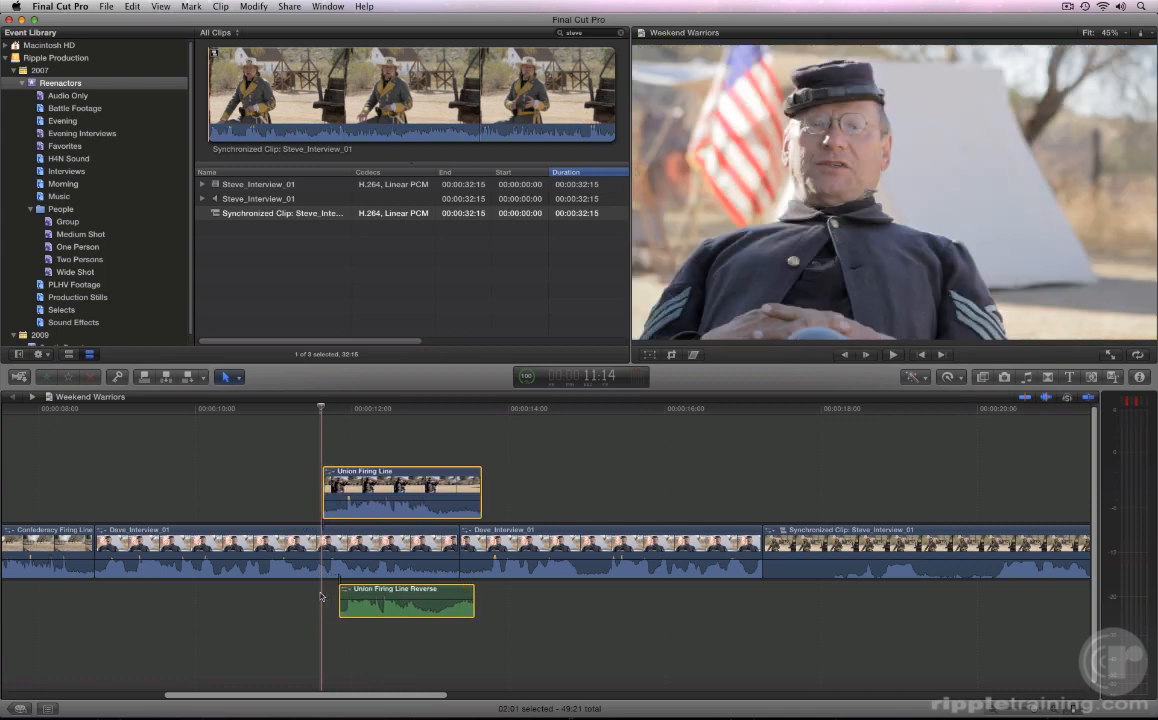
key("period")
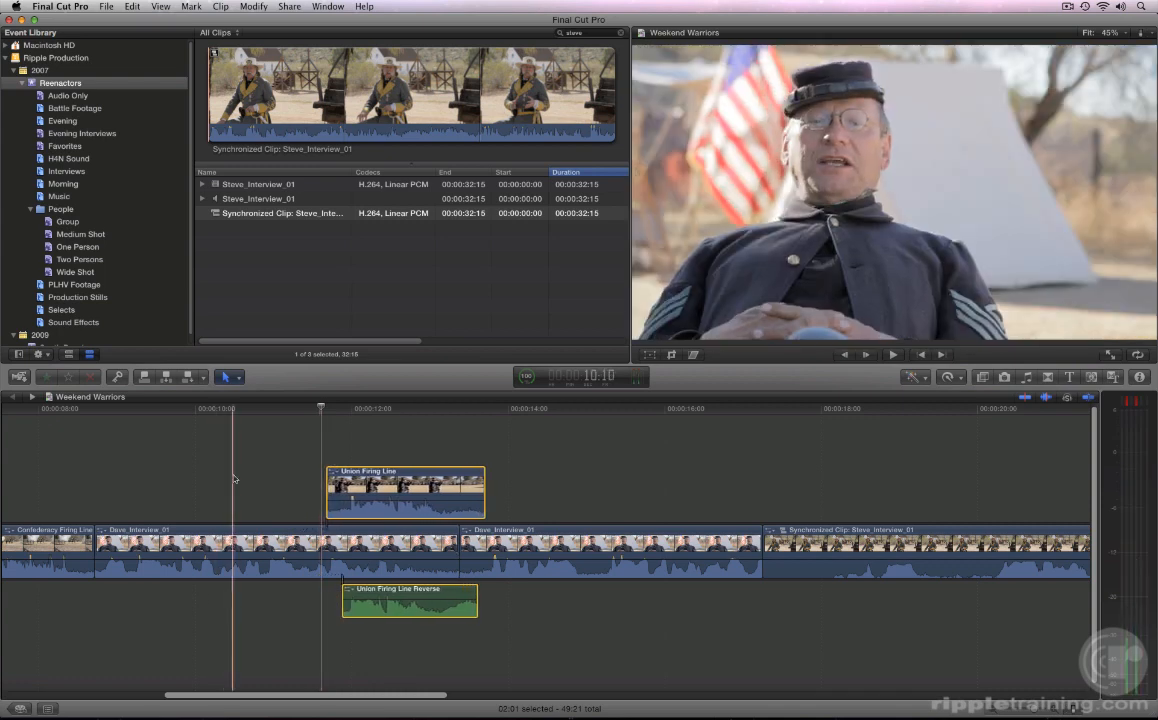
Play back the Dave_Interview_01 edit to review the repositioned Union Firing Line clips
key("space")
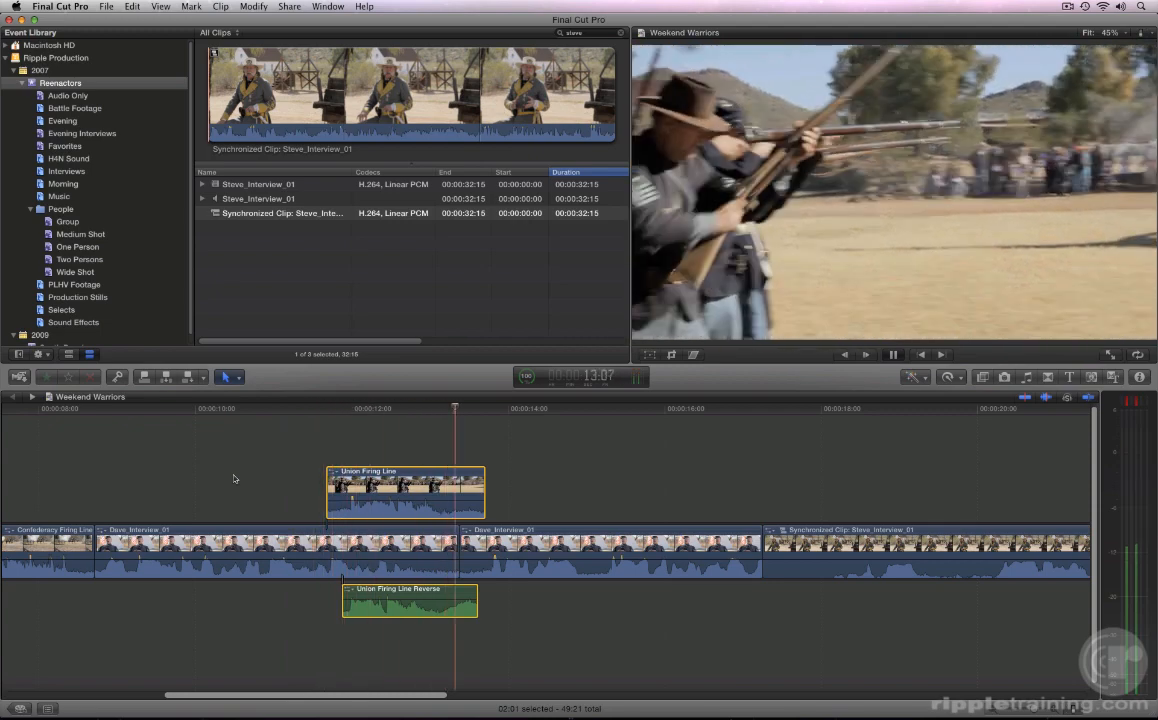
key("space")
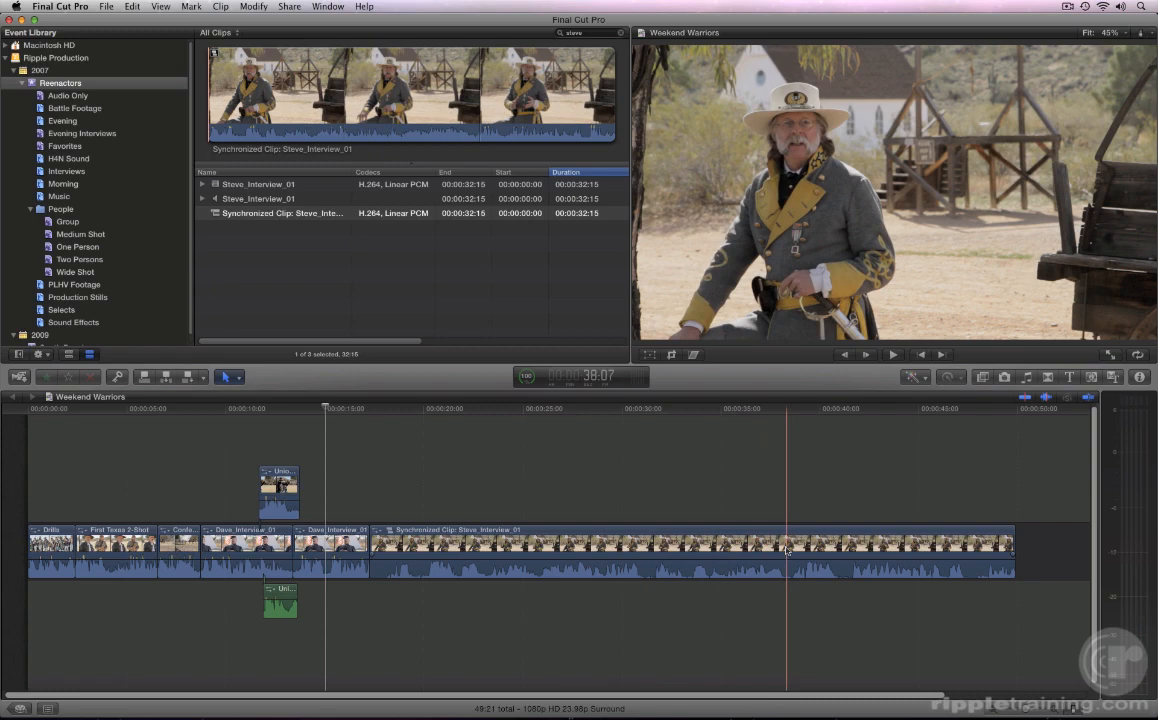
Try blading the synchronized Steve_Interview_01 clip at 38:07 and deleting the portion before the cut, and undo both edits
key("b")
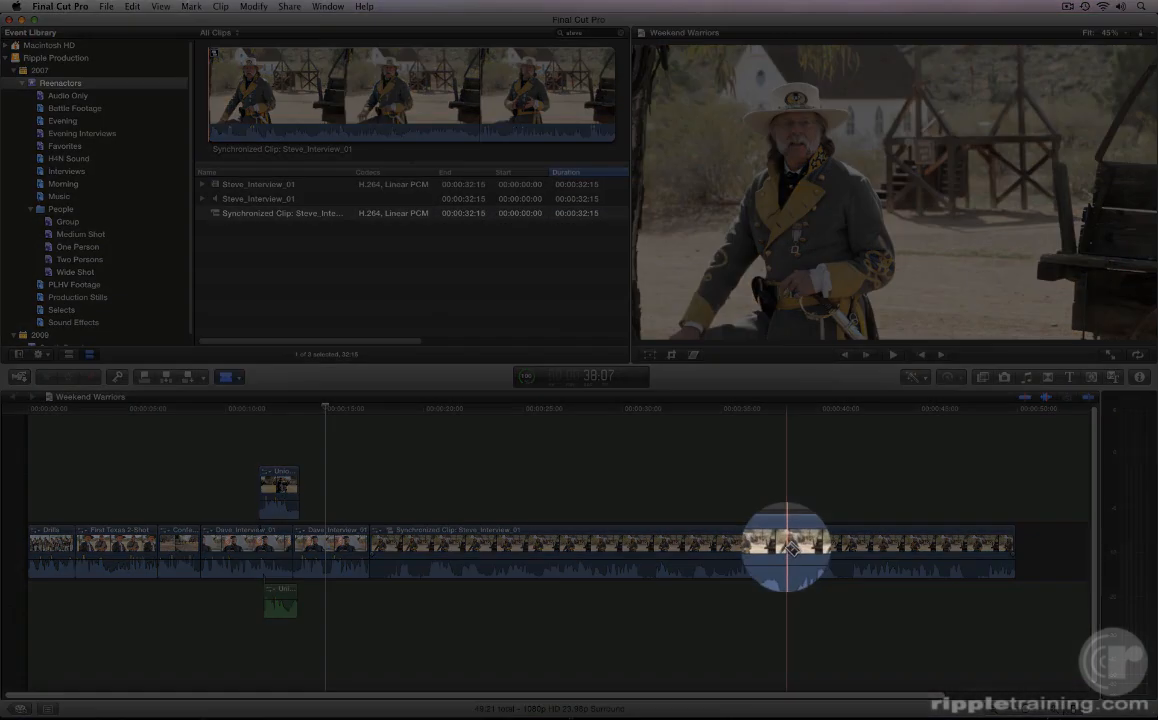
left_click(787, 547)
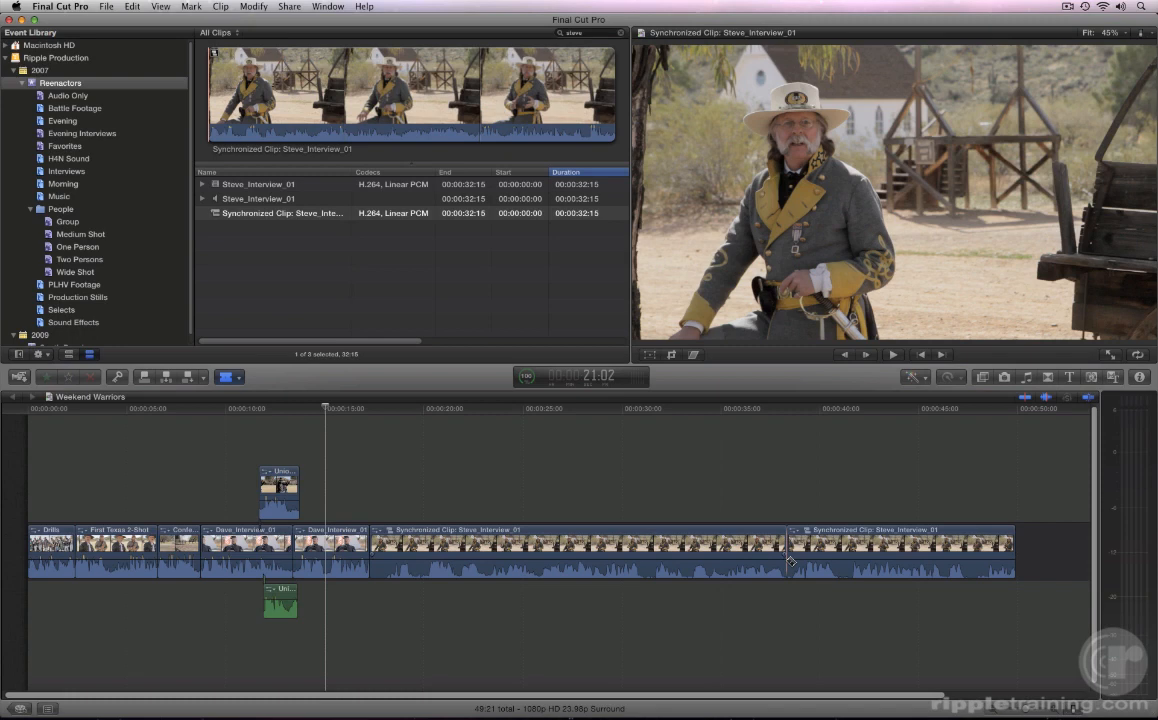
key("a")
left_click(733, 557)
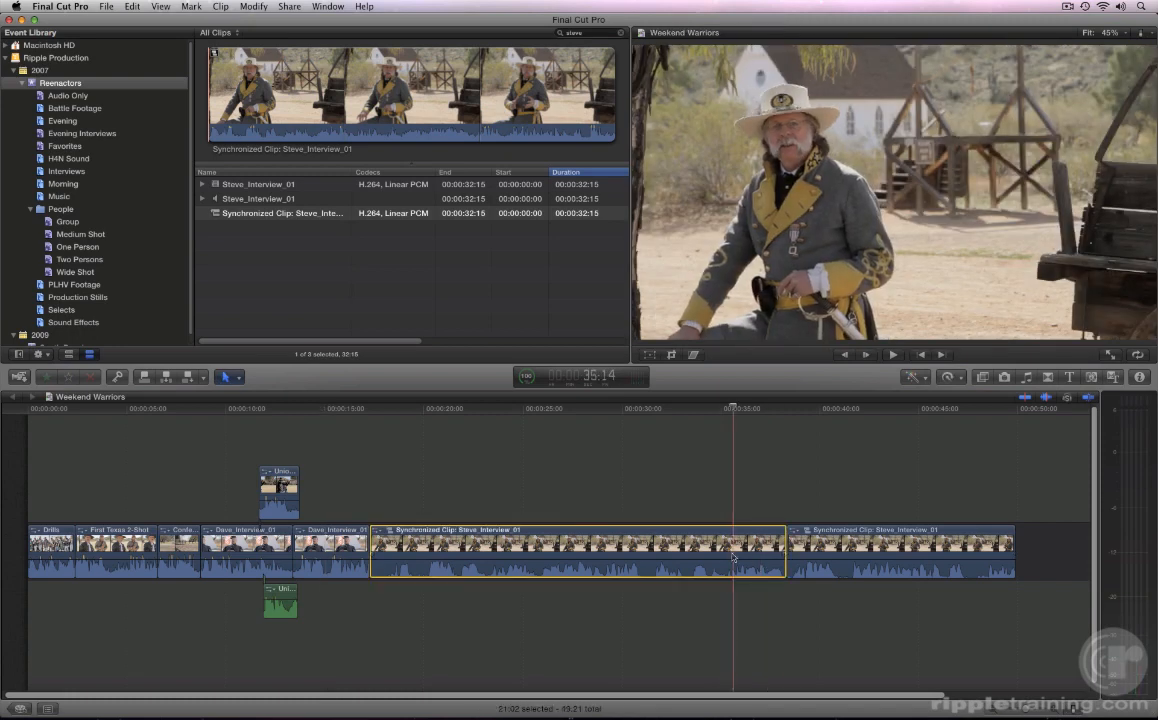
key("Delete")
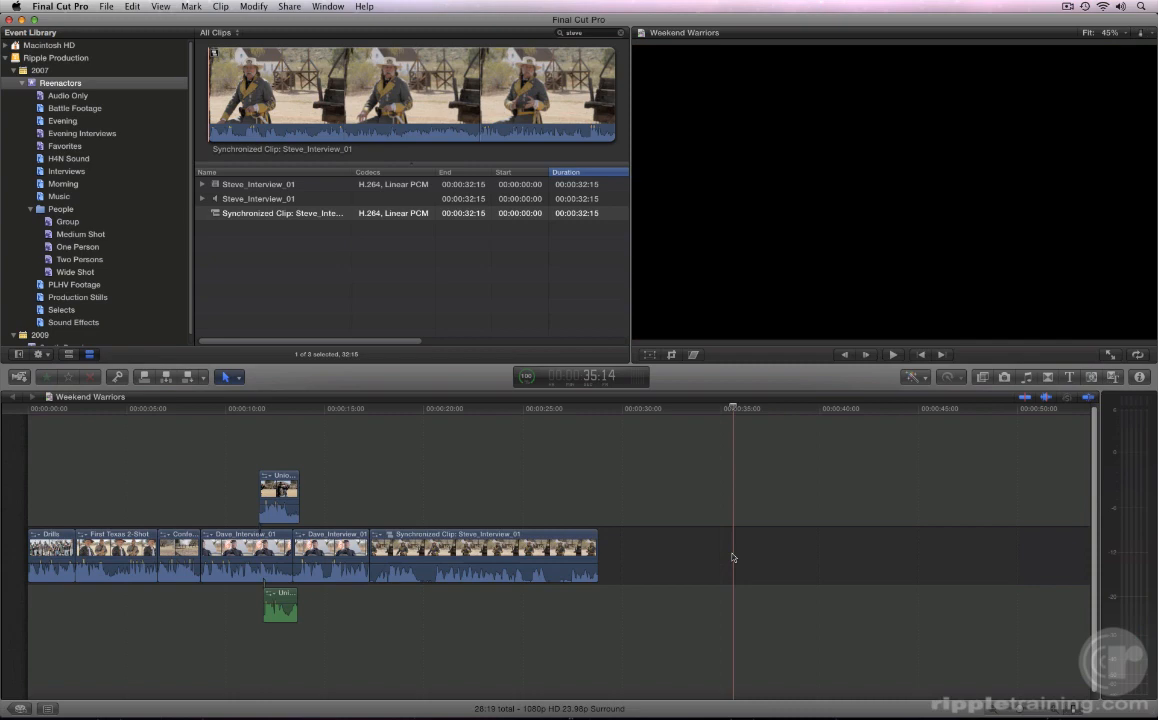
key("ctrl+z")
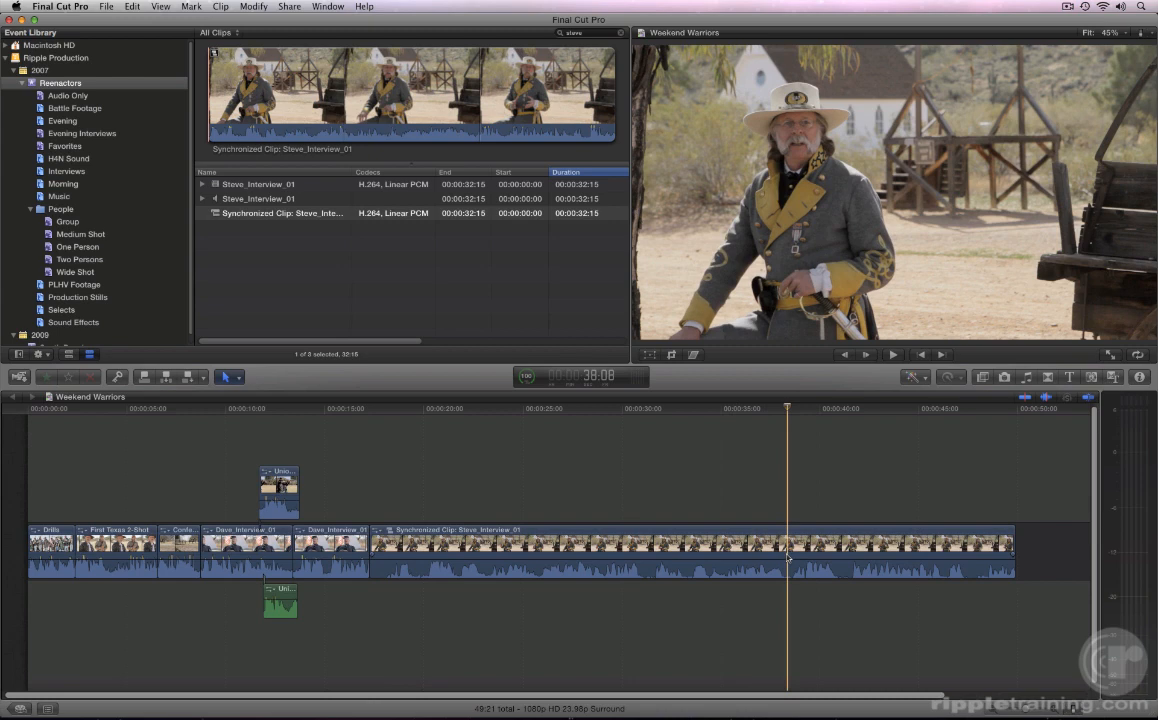
Trim the start of the synchronized Steve_Interview_01 clip up to 38:08, removing everything before that frame
key("alt+[")
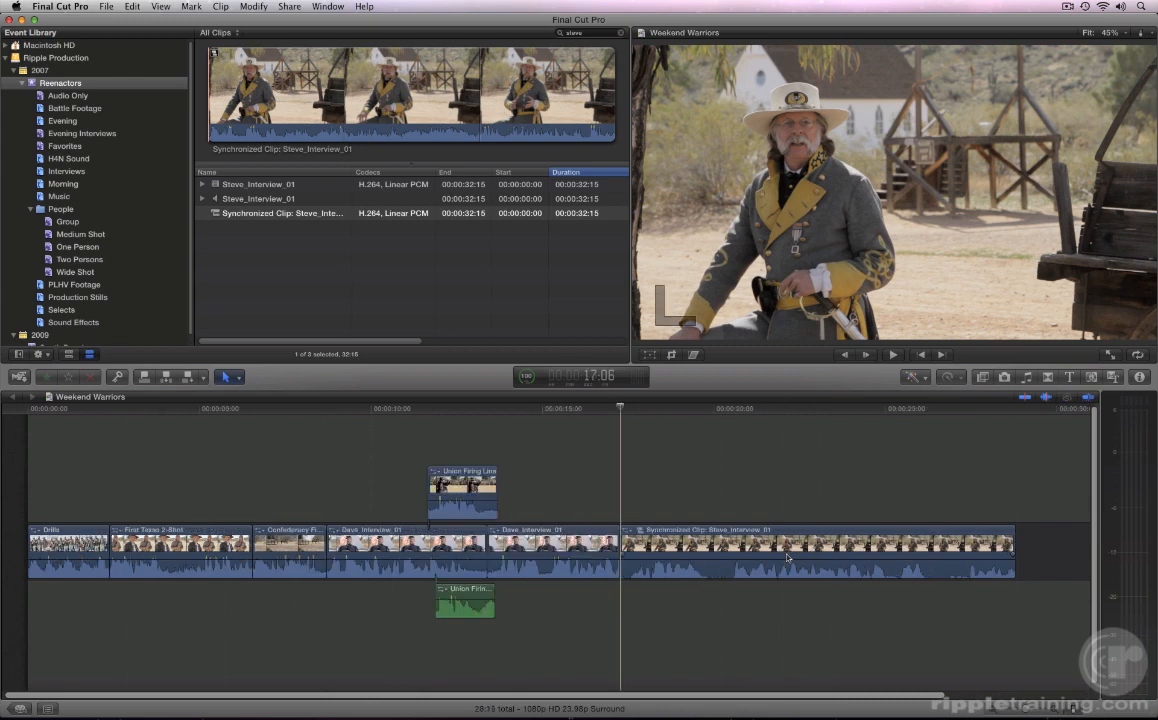